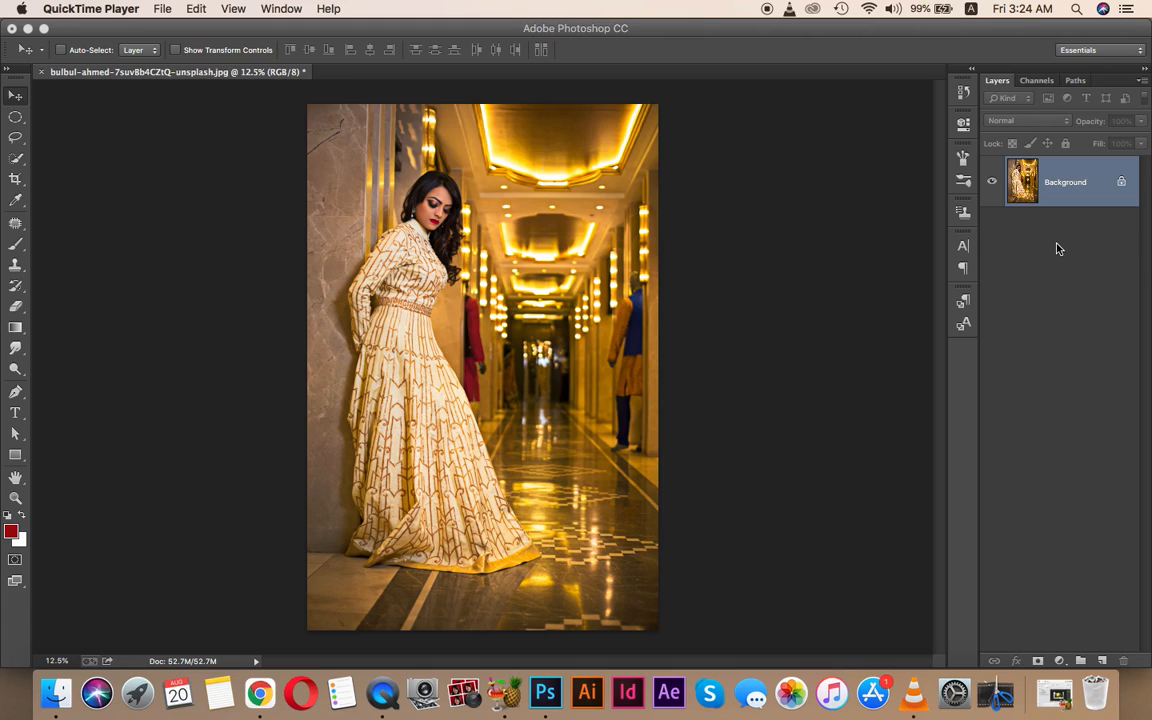
- Duplicate the Background onto a new Layer 1 with Cmd+J
drag(1059, 190, 1102, 661)
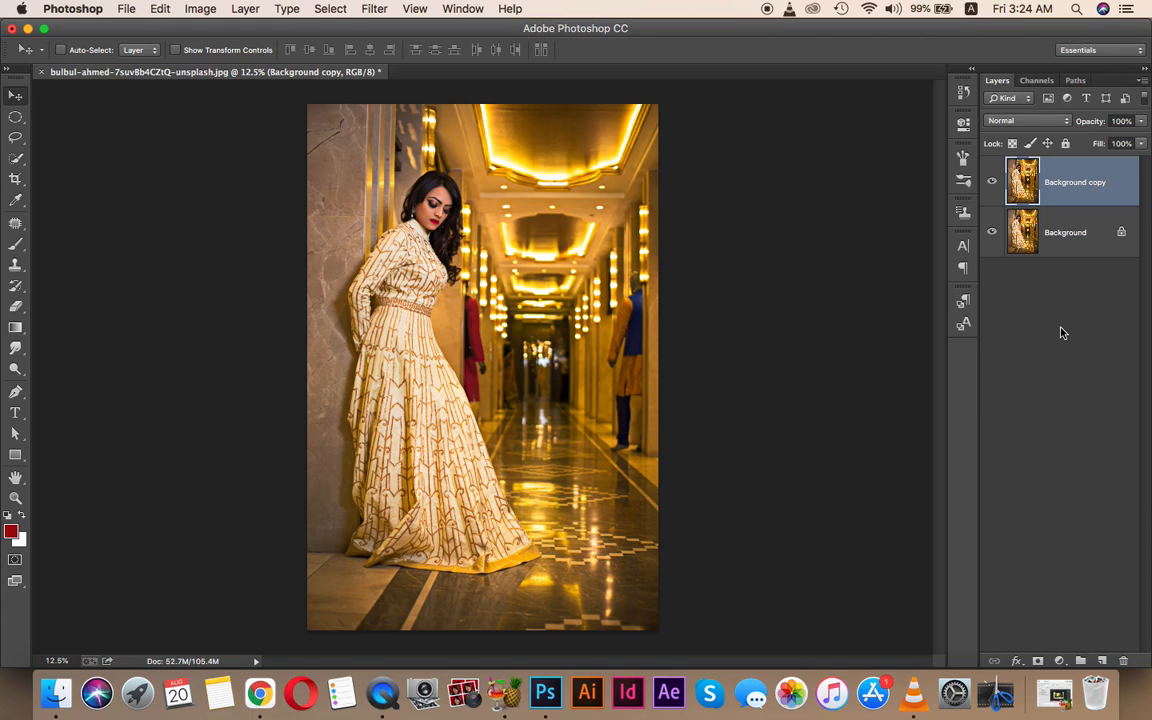
key(super+z)
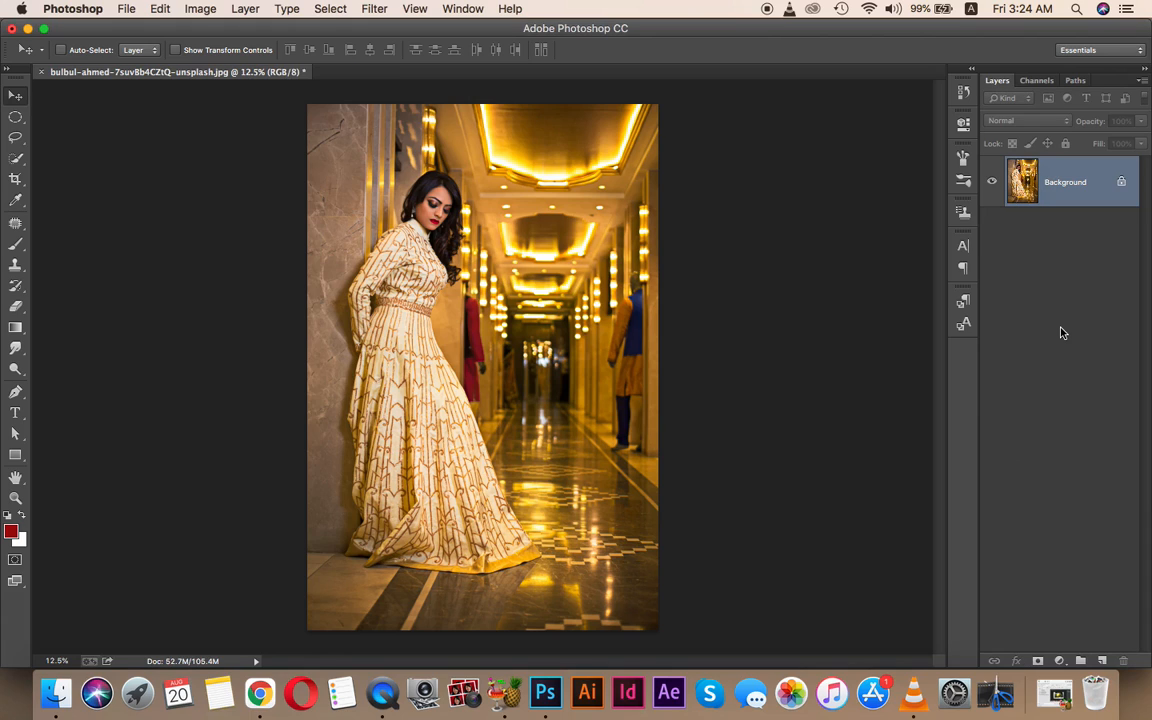
key(super+j)
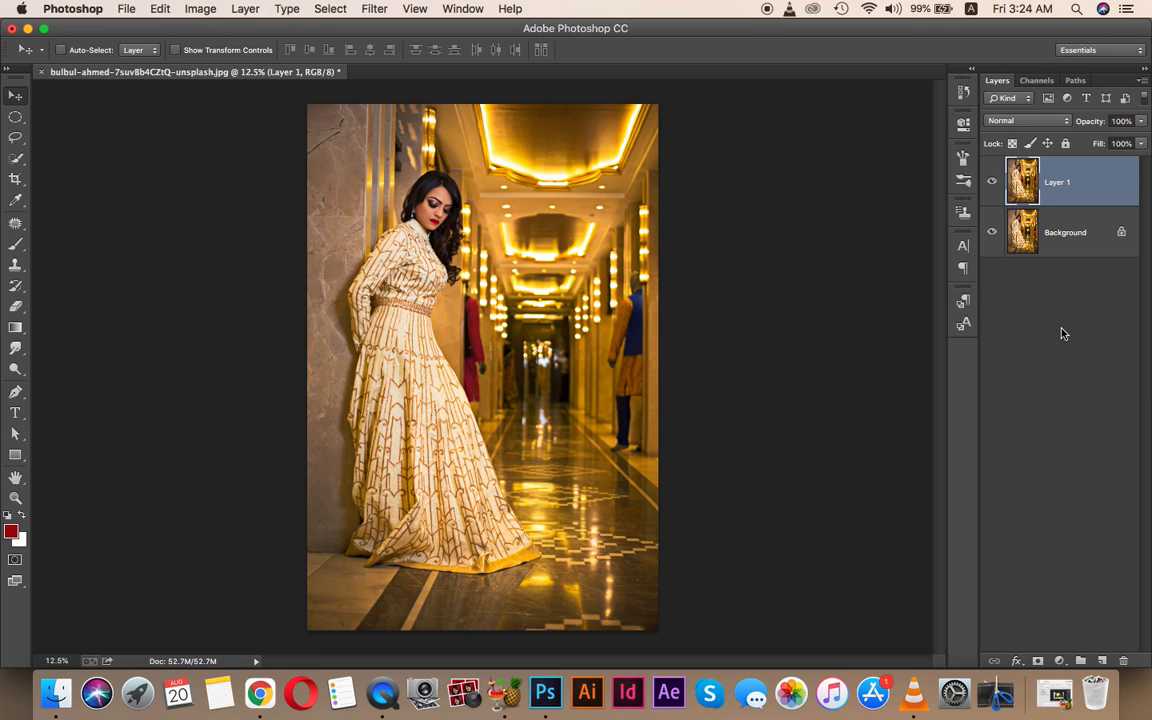
- Try and undo Desaturate on Layer 1, hide Layer 1, and select the Background layer
click(198, 10)
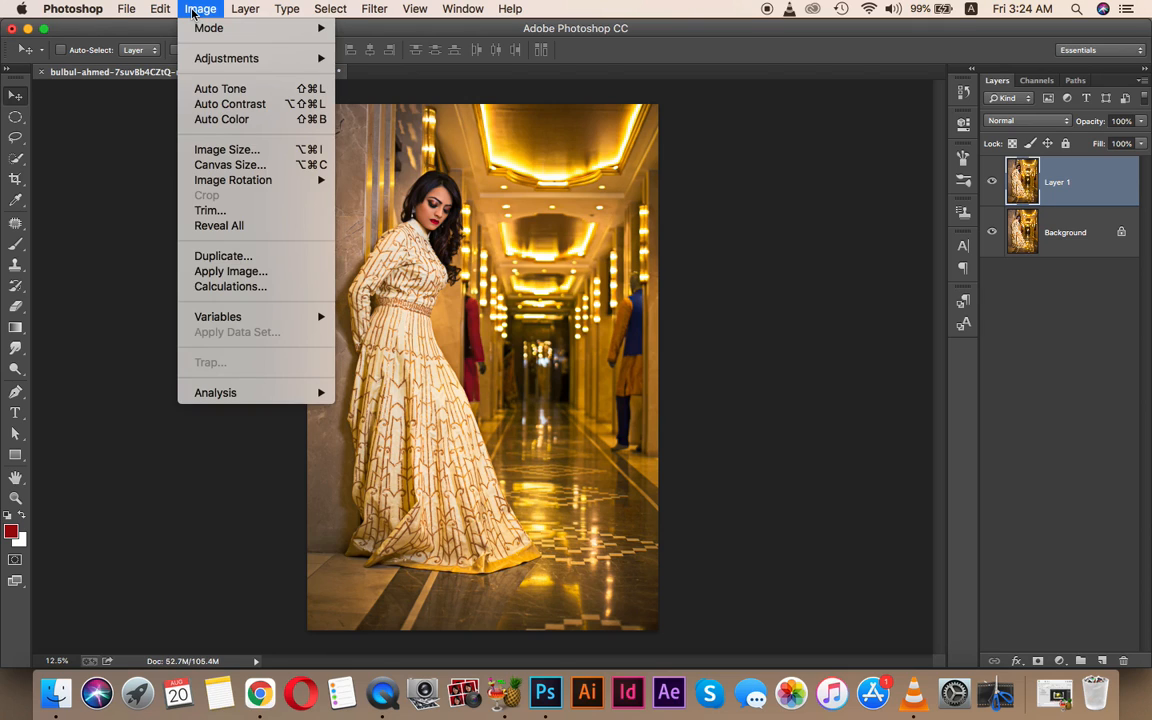
mouse_move(212, 28)
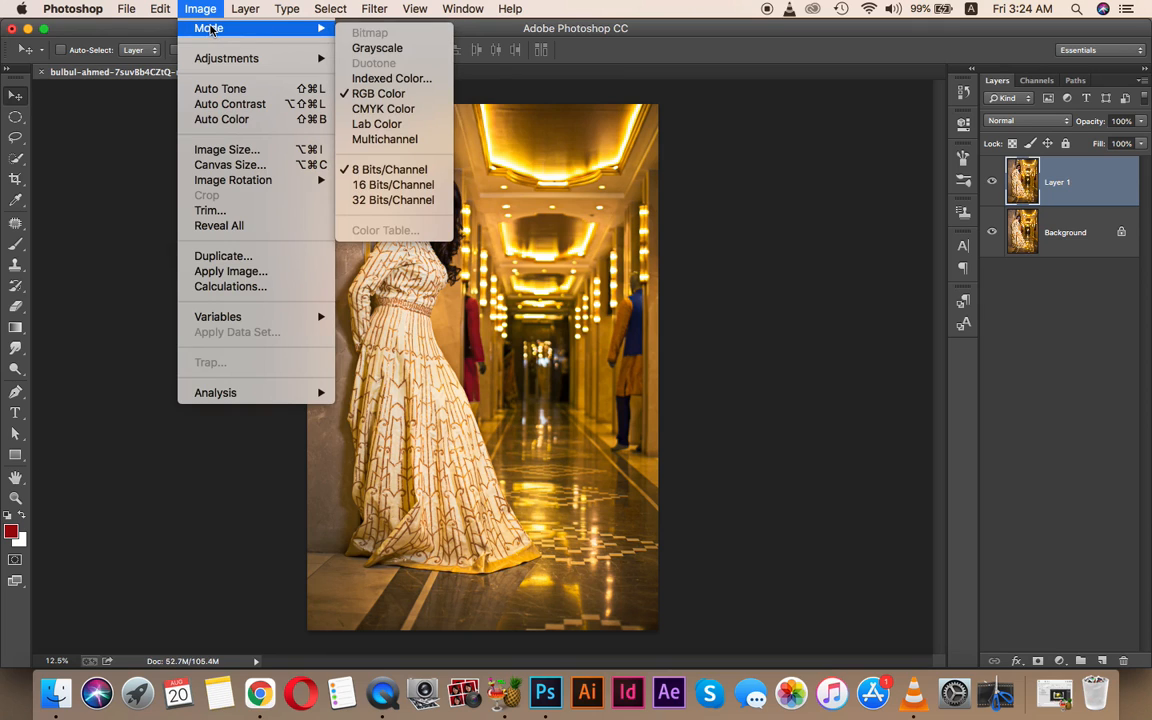
mouse_move(263, 62)
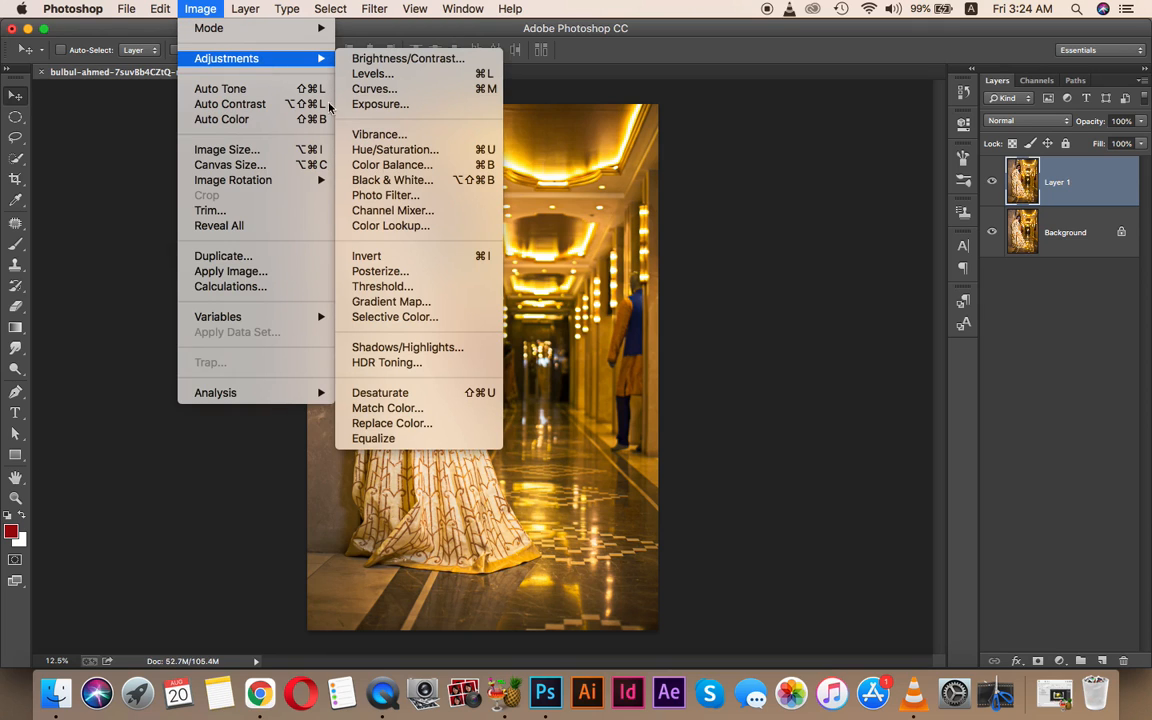
click(442, 395)
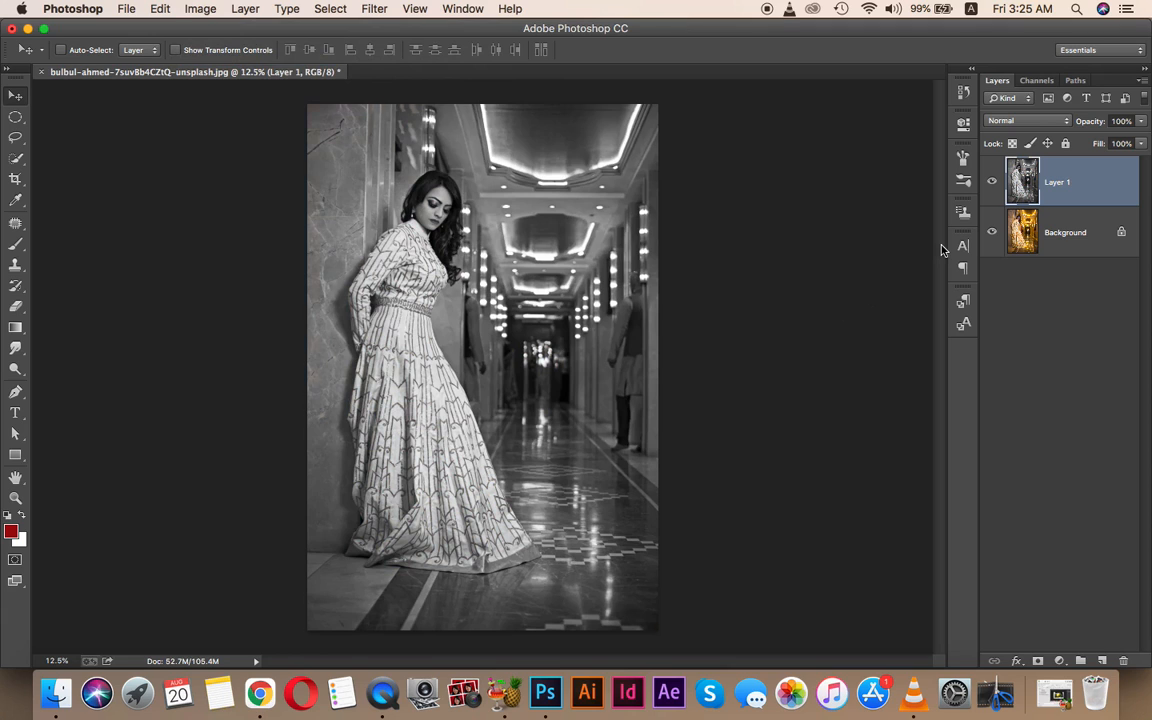
key(super+z)
click(992, 182)
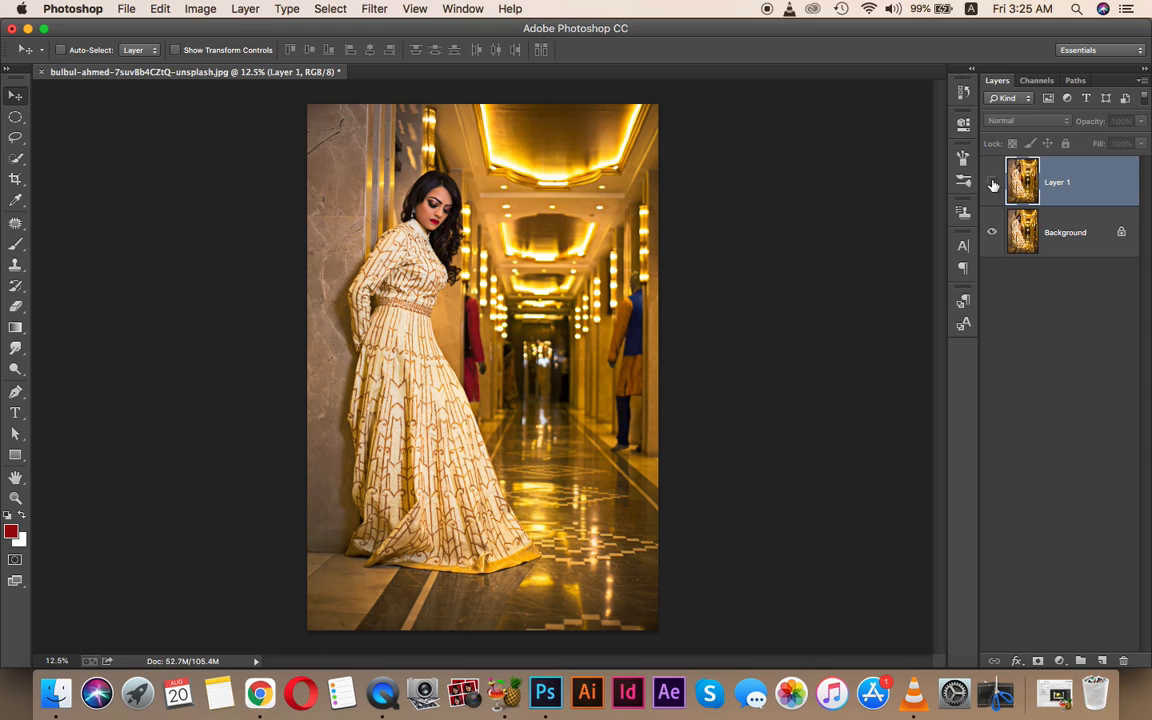
click(1067, 240)
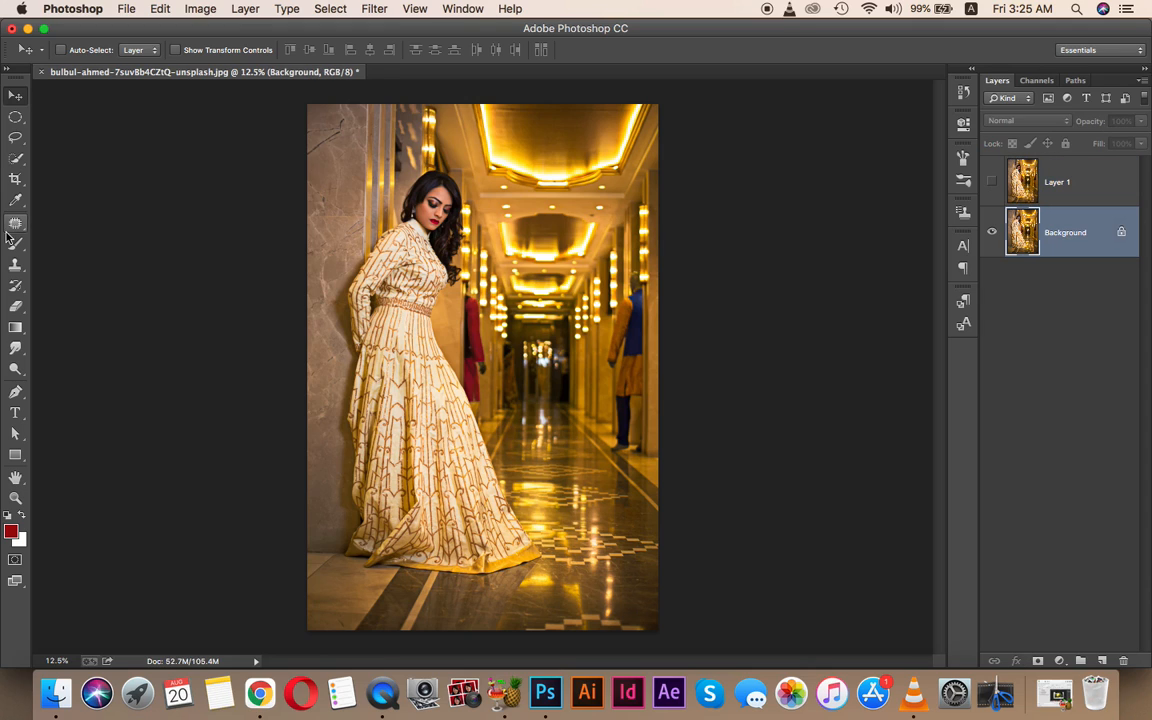
- Apply Image > Adjustments > Black & White to the Background with Reds 62 and Yellows 83
click(199, 12)
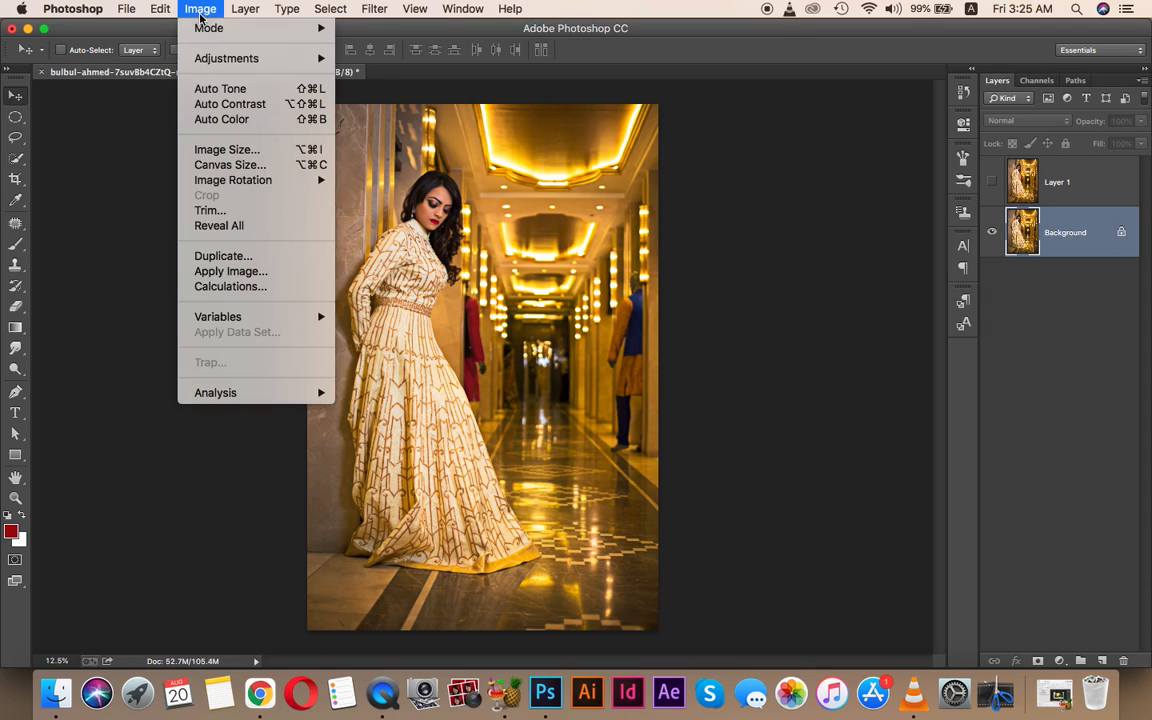
mouse_move(249, 63)
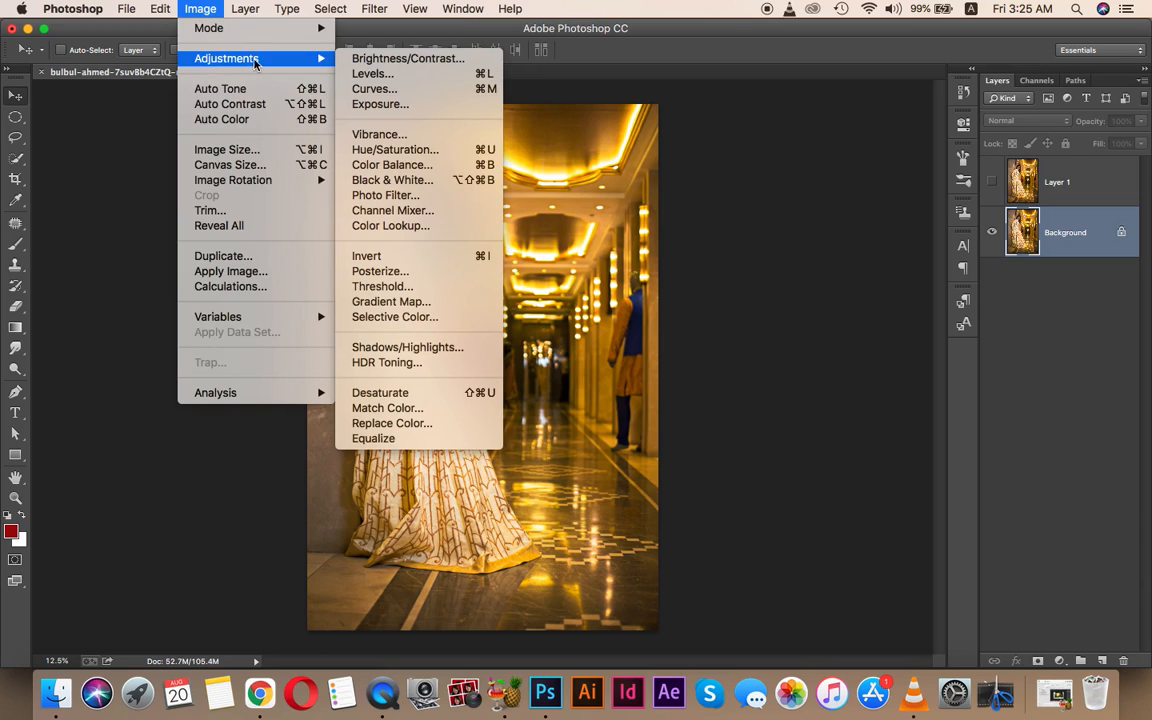
click(460, 182)
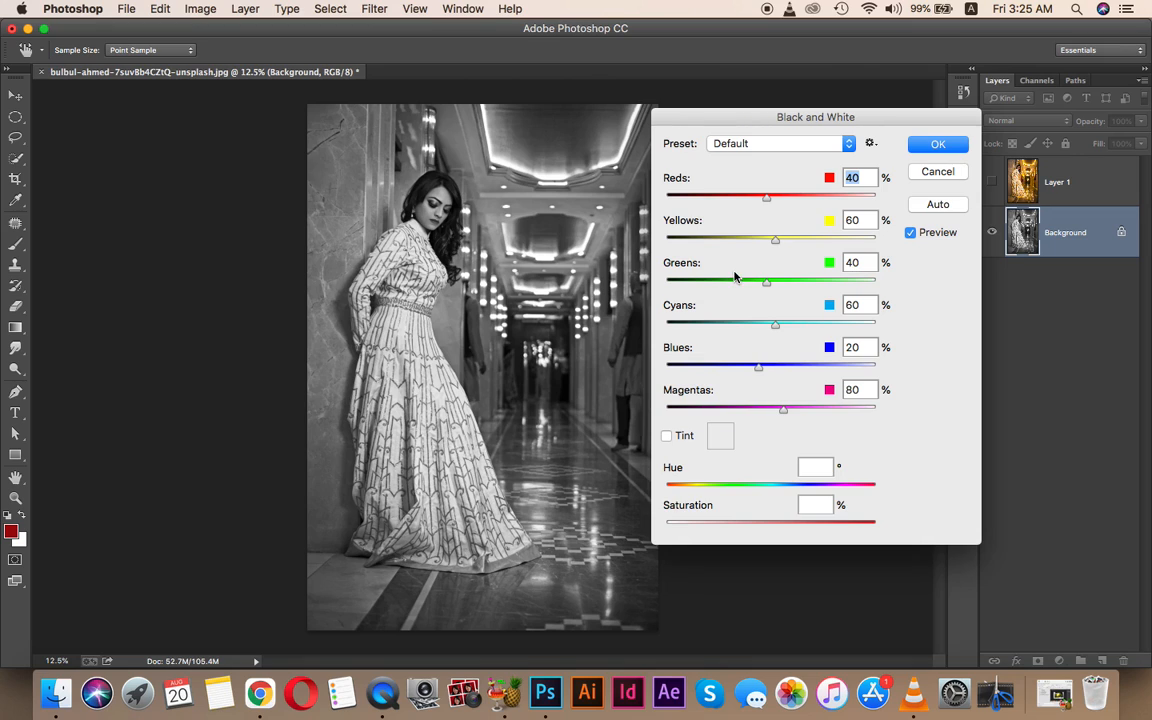
click(910, 233)
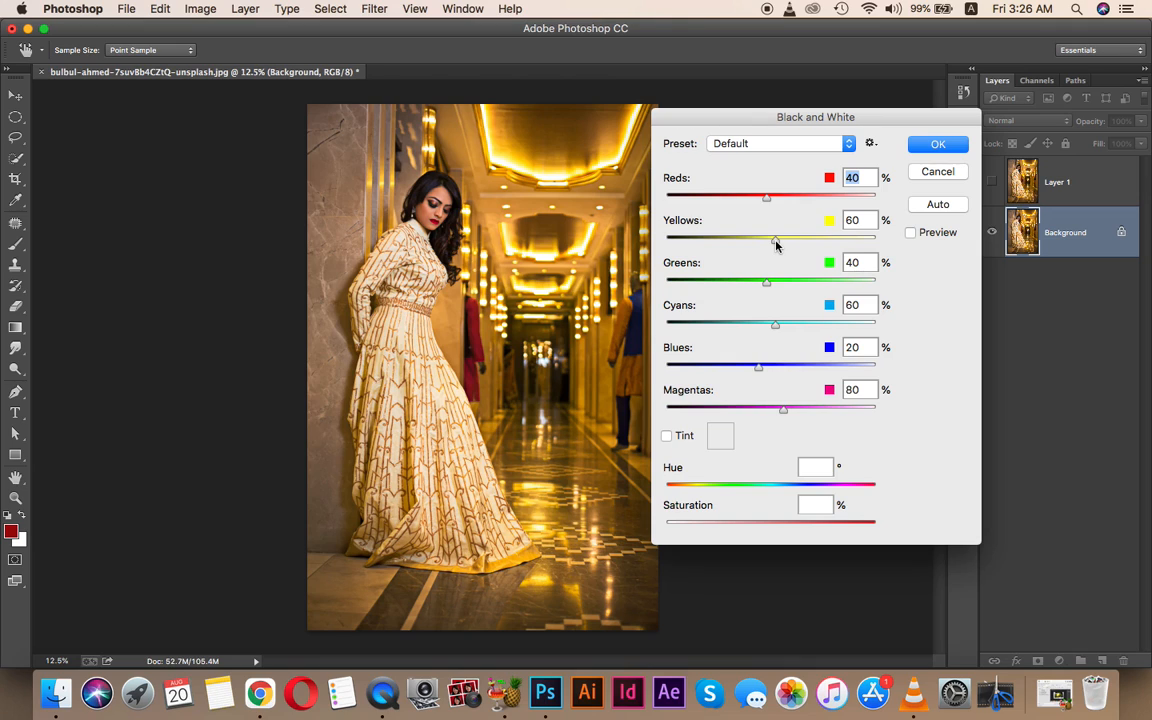
drag(776, 244, 786, 244)
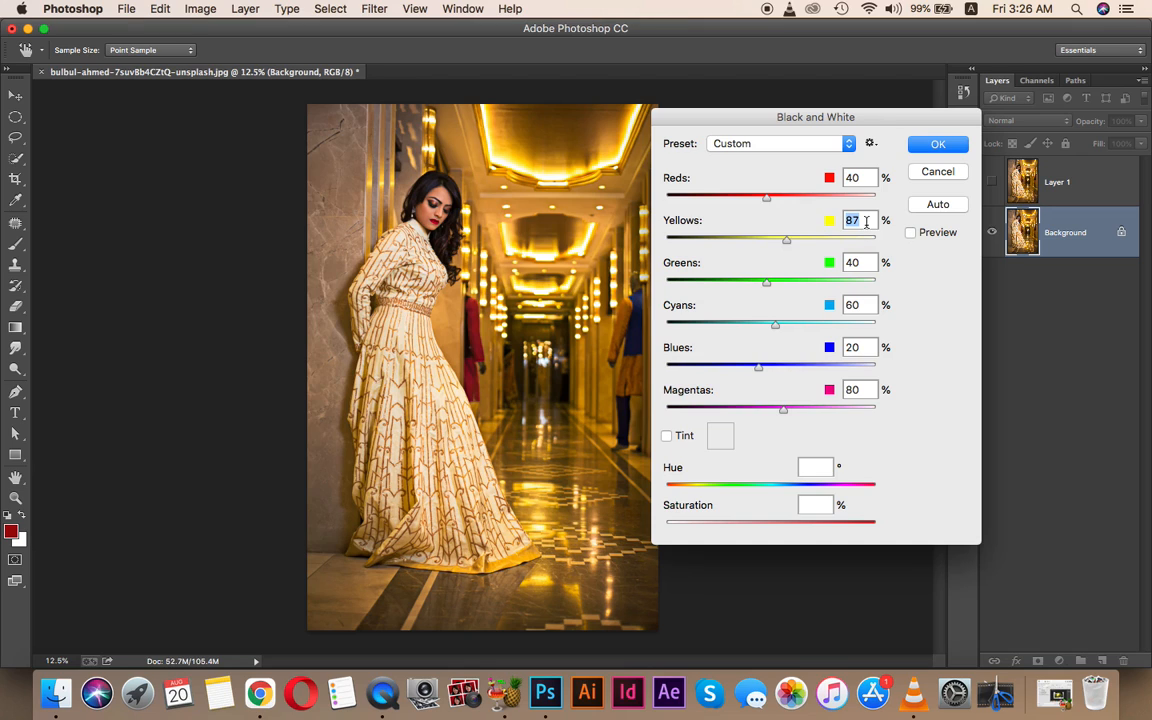
key(super+z)
click(910, 232)
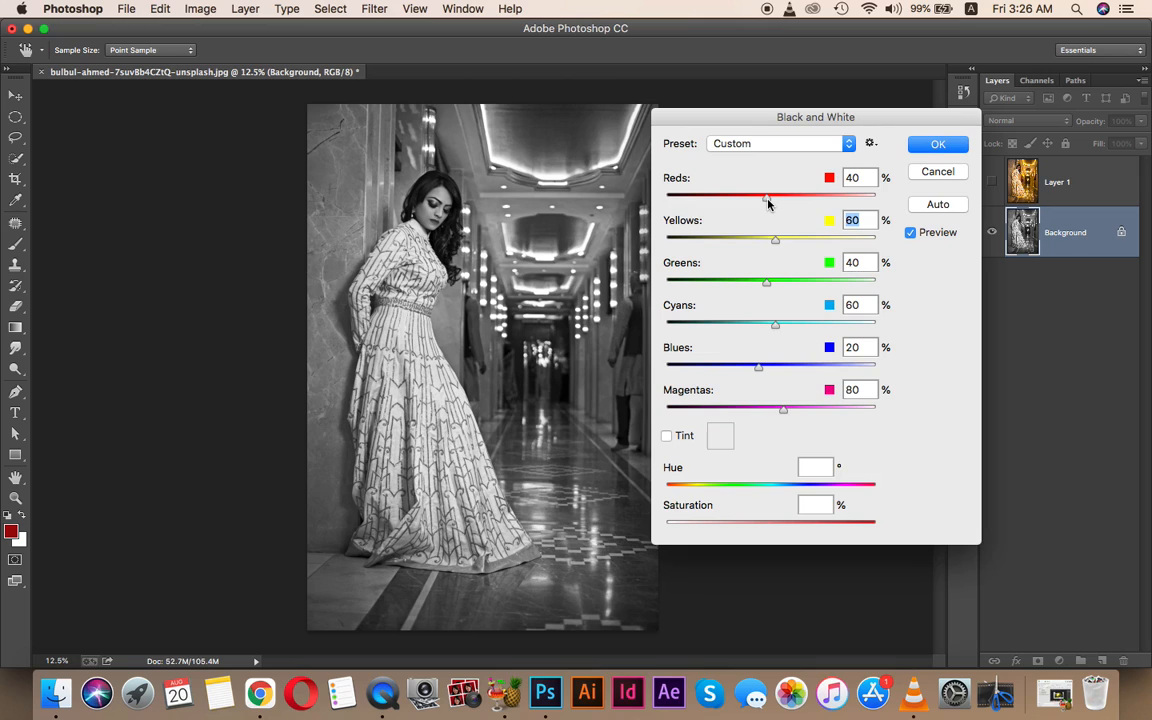
drag(768, 202, 787, 244)
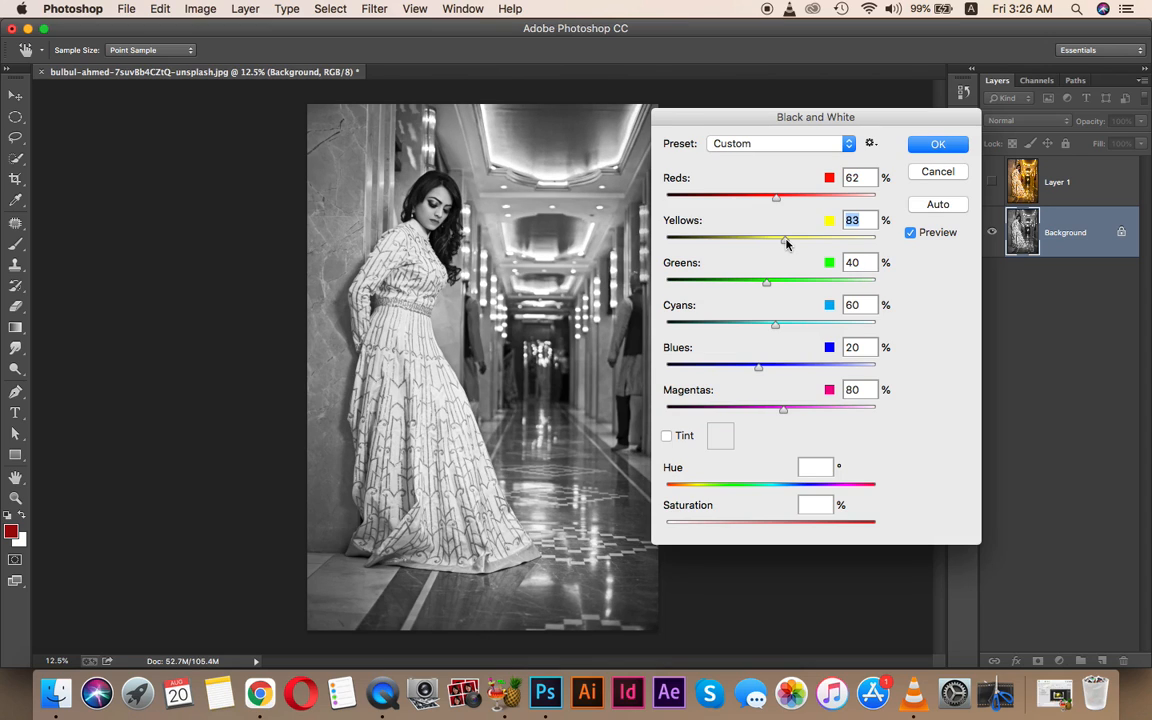
click(938, 144)
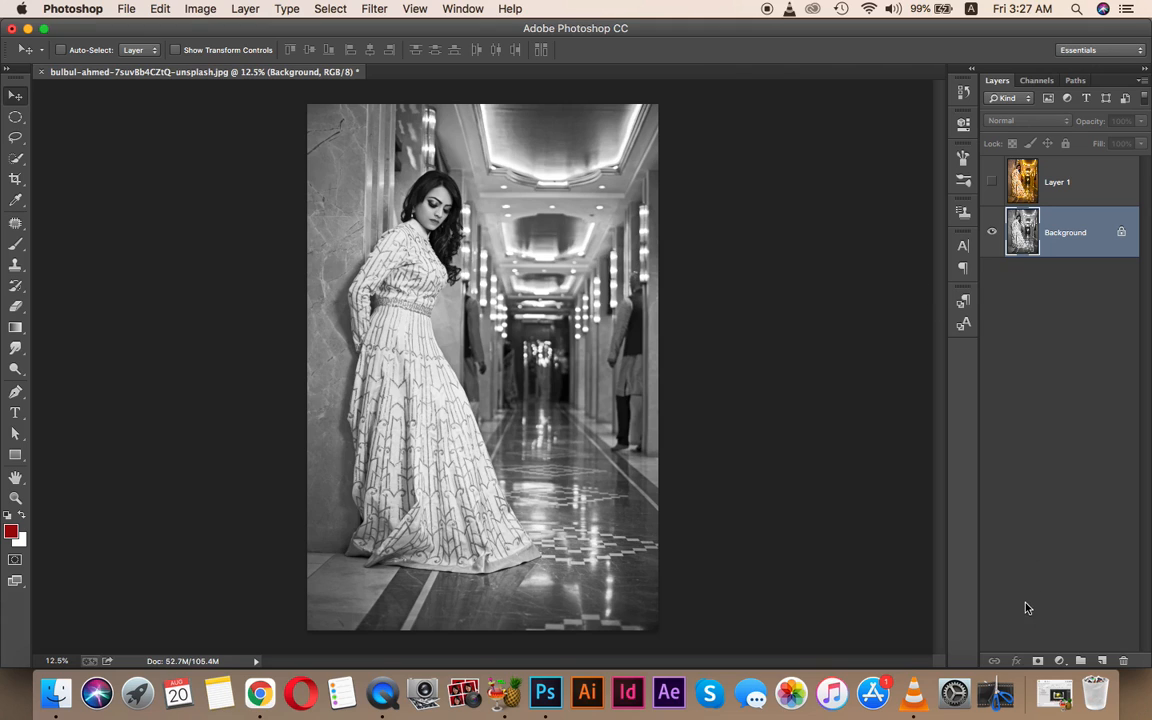
- Show Layer 1 with an all-black layer mask, set white as foreground, and take the Brush
click(1058, 188)
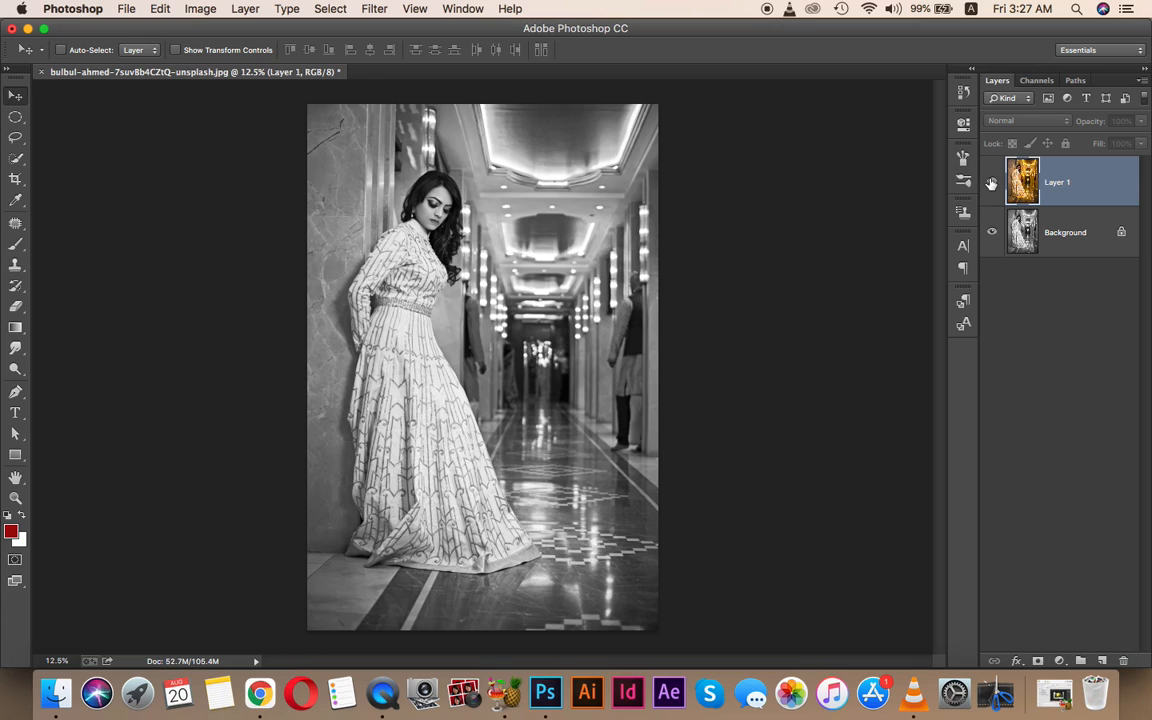
click(991, 182)
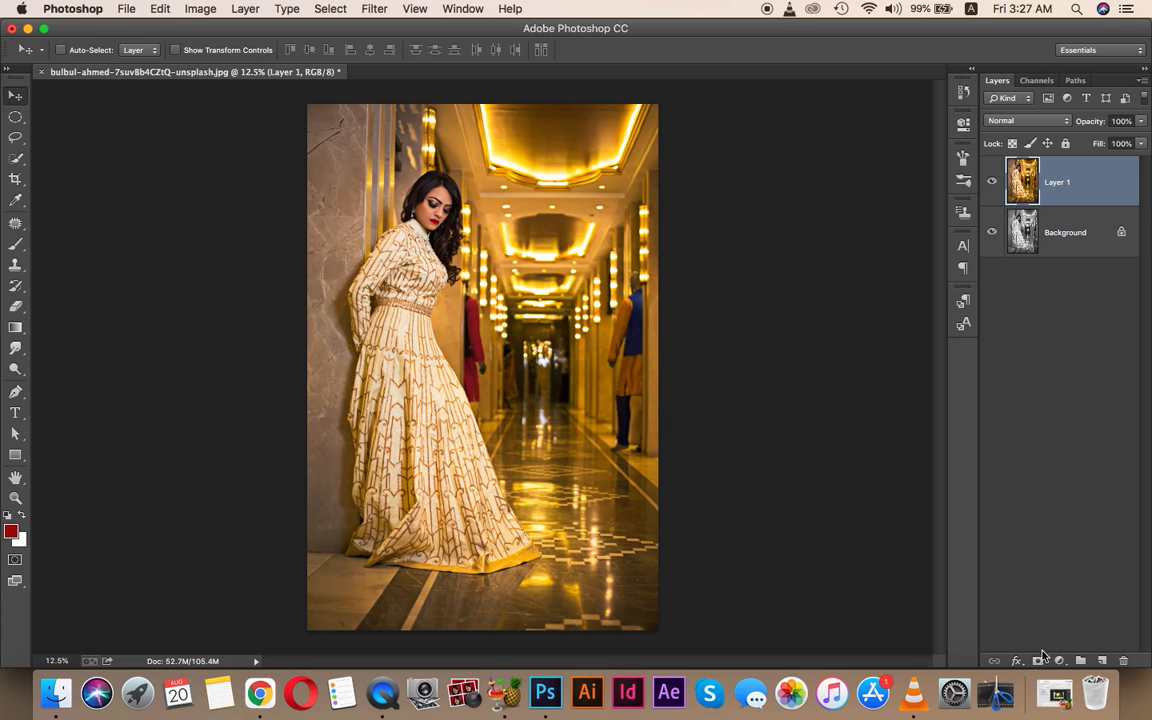
alt+click(1038, 661)
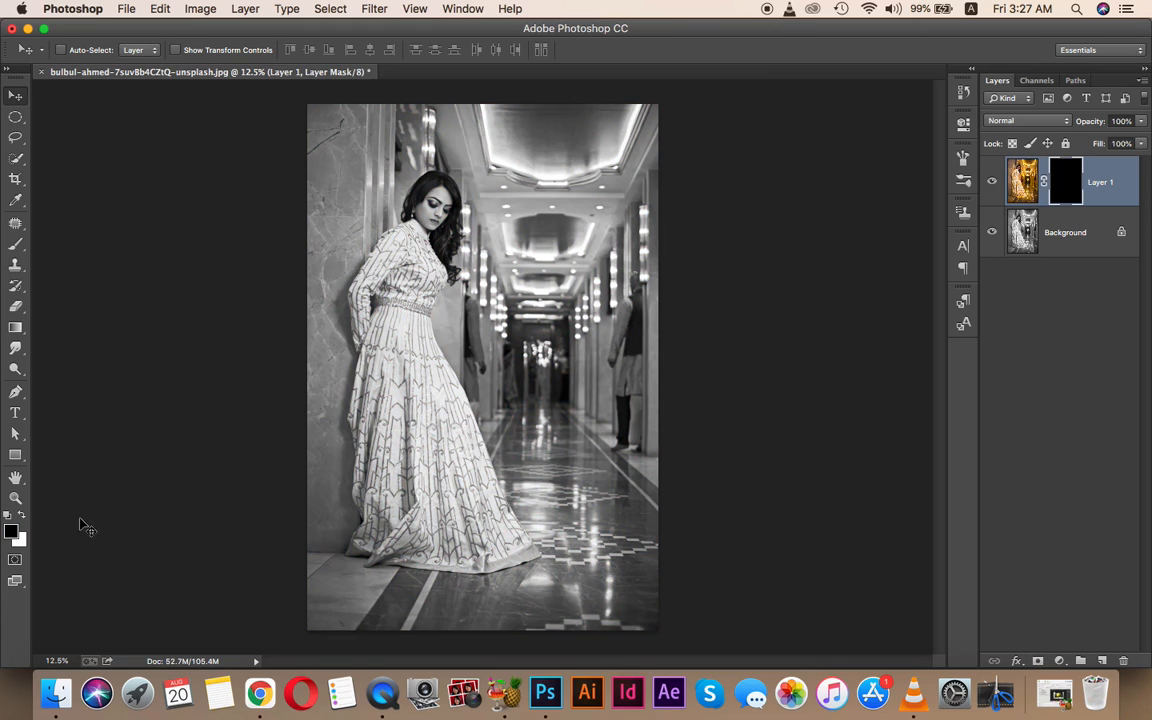
click(21, 515)
key(b)
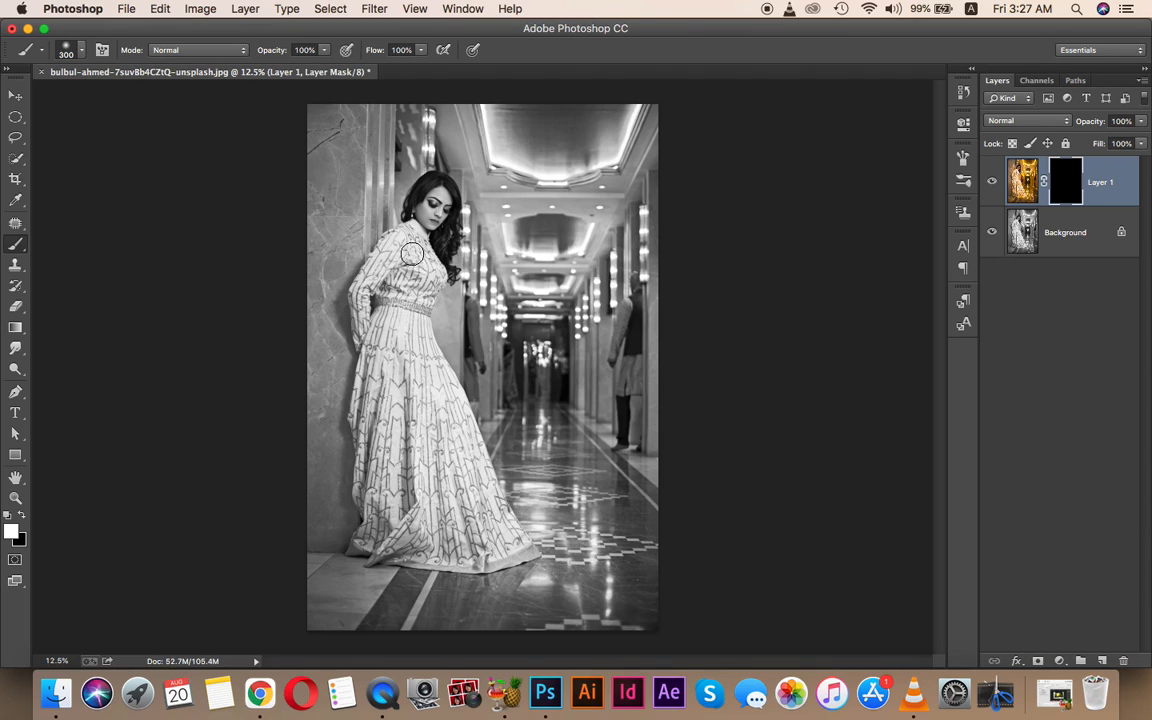
- Paint white on Layer 1's mask to restore the gold dress from shoulders to hem, then fit to screen
key(z)
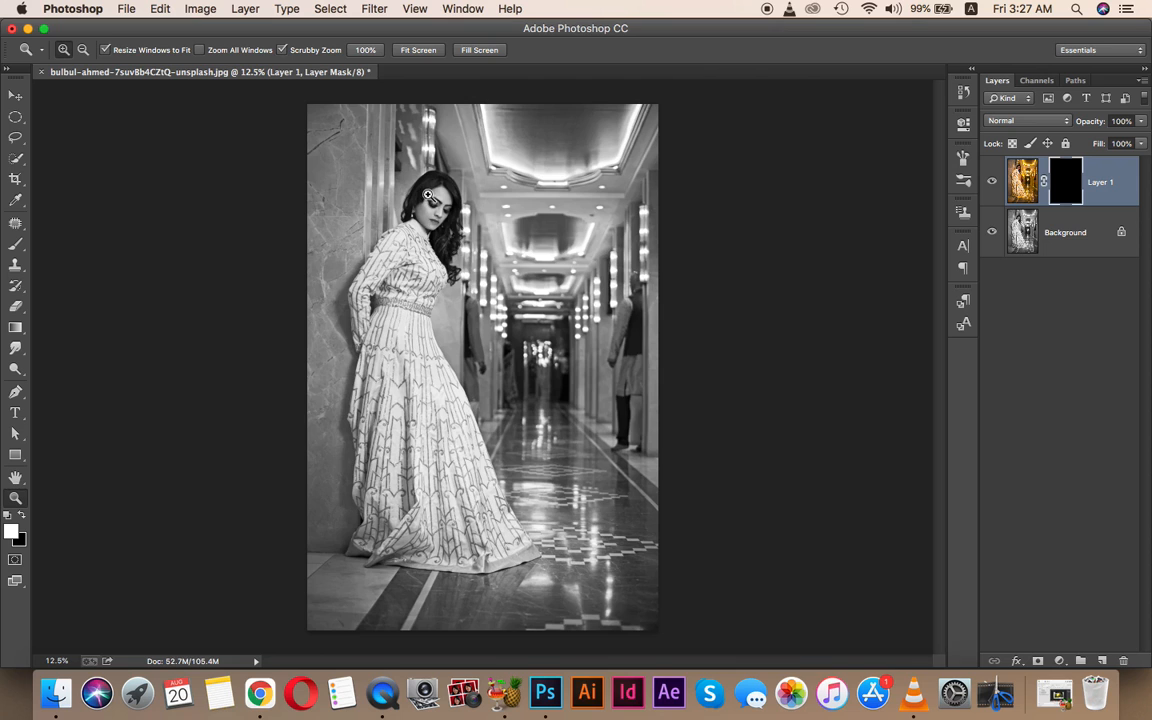
click(480, 245)
drag(480, 245, 490, 258)
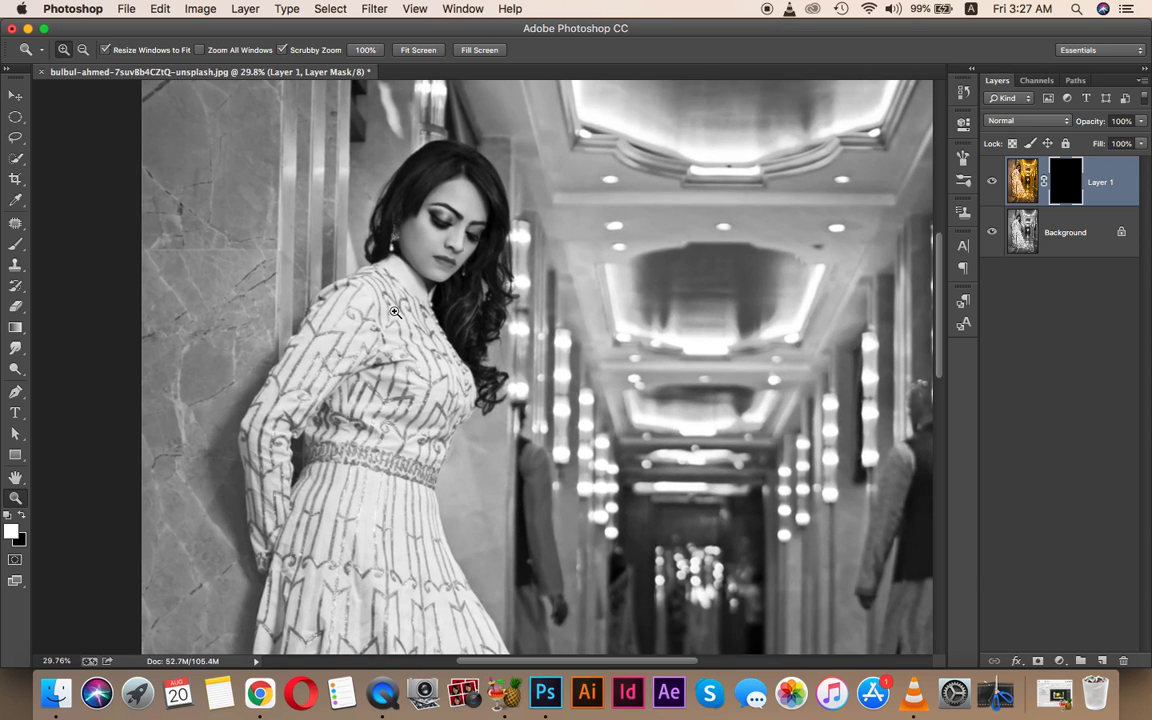
key(b)
mouse_move(355, 283)
mouse_down()
mouse_move(340, 385)
mouse_move(345, 300)
mouse_move(369, 316)
mouse_move(310, 300)
mouse_move(265, 349)
mouse_move(269, 446)
mouse_move(250, 455)
mouse_move(242, 480)
mouse_move(291, 580)
mouse_move(306, 450)
mouse_move(378, 362)
mouse_move(345, 315)
mouse_move(410, 300)
mouse_move(432, 380)
mouse_move(440, 255)
mouse_move(482, 392)
mouse_move(494, 172)
mouse_move(345, 195)
mouse_move(385, 185)
mouse_move(330, 210)
mouse_move(385, 232)
mouse_move(400, 150)
mouse_move(435, 150)
mouse_move(470, 280)
mouse_move(452, 368)
mouse_up()
scroll(452, 368, down, 3)
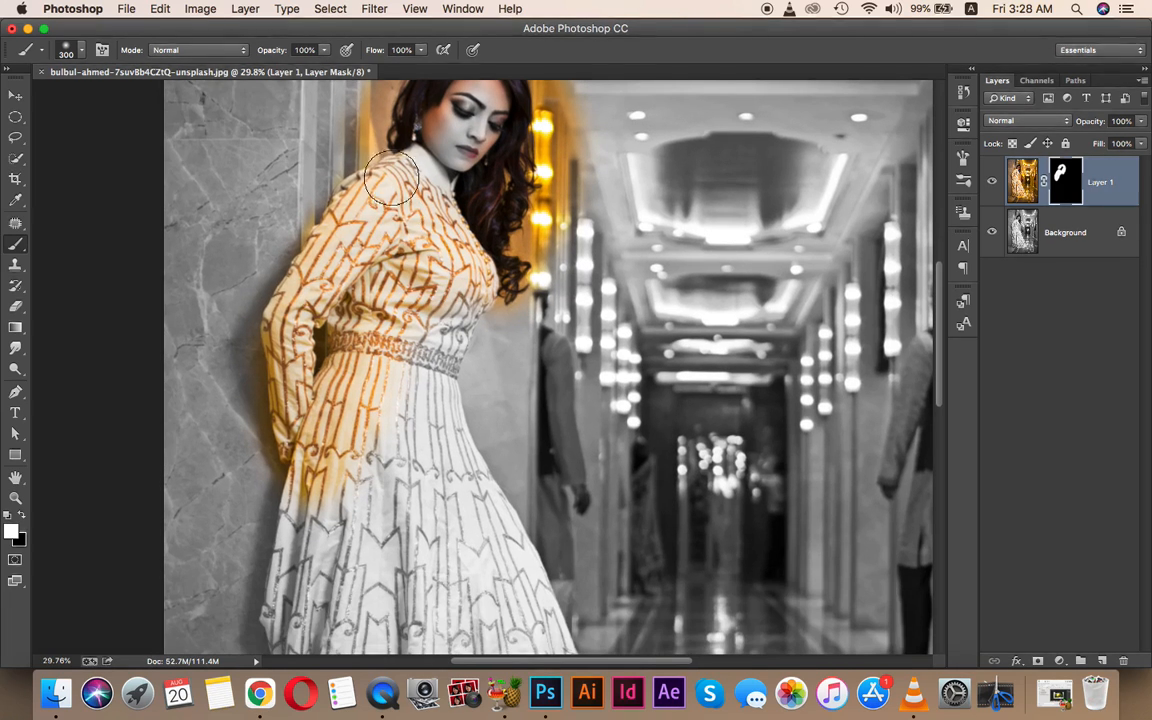
mouse_move(450, 219)
mouse_down()
mouse_move(490, 256)
mouse_move(431, 213)
mouse_move(436, 292)
mouse_move(415, 415)
mouse_move(488, 268)
mouse_move(437, 464)
mouse_move(405, 367)
mouse_move(410, 450)
mouse_up()
drag(401, 497, 403, 269)
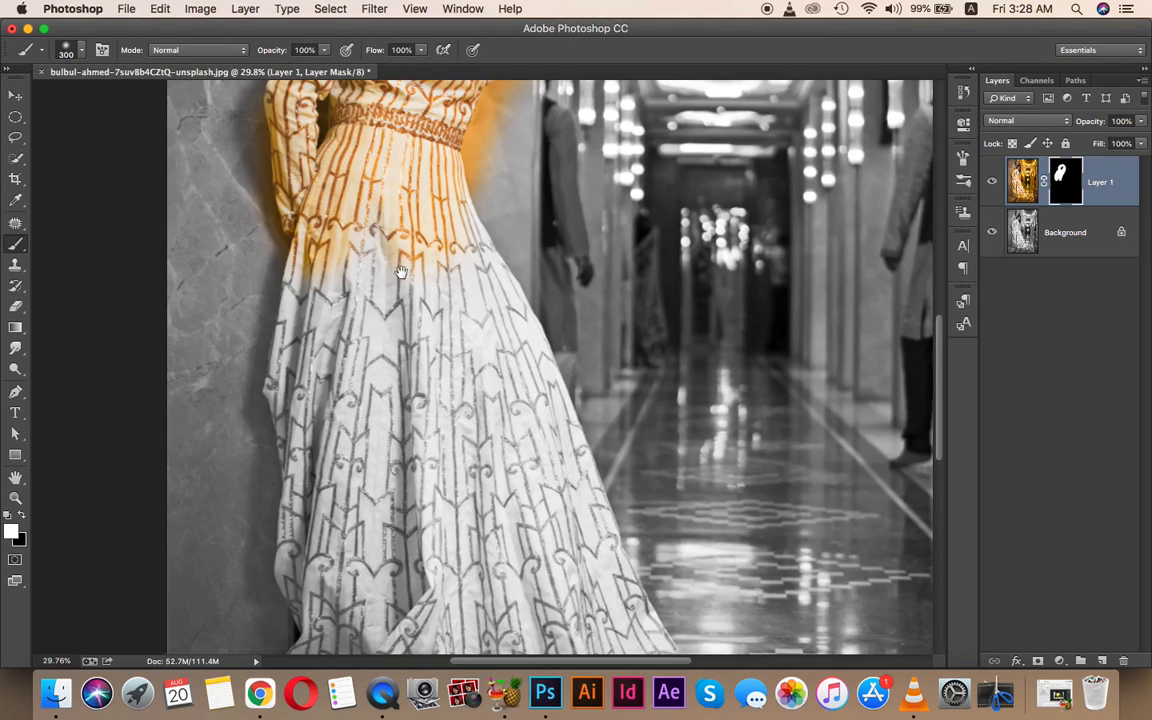
mouse_move(304, 198)
mouse_down()
mouse_move(300, 375)
mouse_move(284, 448)
mouse_move(308, 441)
mouse_move(335, 200)
mouse_move(380, 455)
mouse_move(440, 395)
mouse_move(428, 140)
mouse_move(492, 352)
mouse_move(509, 467)
mouse_move(395, 283)
mouse_up()
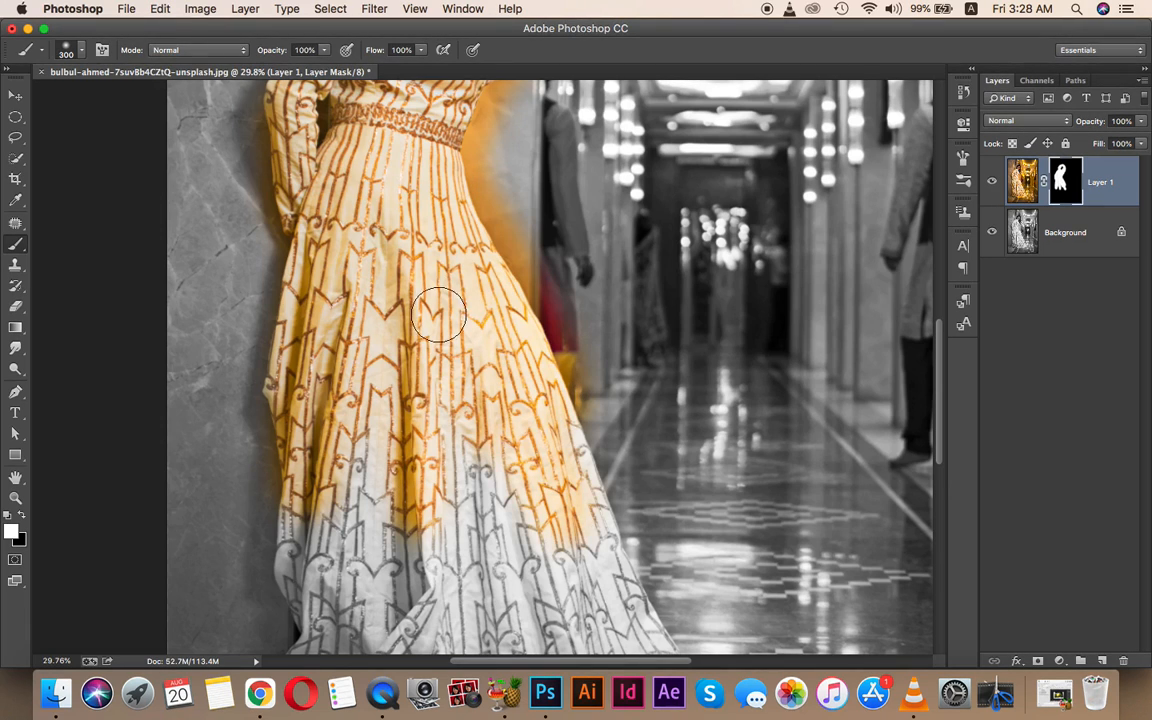
mouse_move(474, 423)
mouse_down()
mouse_move(446, 207)
mouse_move(557, 432)
mouse_move(587, 462)
mouse_move(488, 247)
mouse_move(581, 412)
mouse_move(512, 200)
mouse_move(619, 454)
mouse_move(652, 486)
mouse_move(532, 510)
mouse_move(430, 480)
mouse_move(425, 458)
mouse_move(474, 398)
mouse_move(485, 334)
mouse_move(434, 446)
mouse_move(402, 209)
mouse_move(357, 442)
mouse_move(323, 410)
mouse_move(295, 245)
mouse_move(287, 347)
mouse_move(261, 282)
mouse_move(276, 446)
mouse_move(256, 471)
mouse_move(323, 491)
mouse_move(541, 503)
mouse_move(456, 432)
mouse_move(494, 450)
mouse_move(391, 444)
mouse_move(383, 365)
mouse_up()
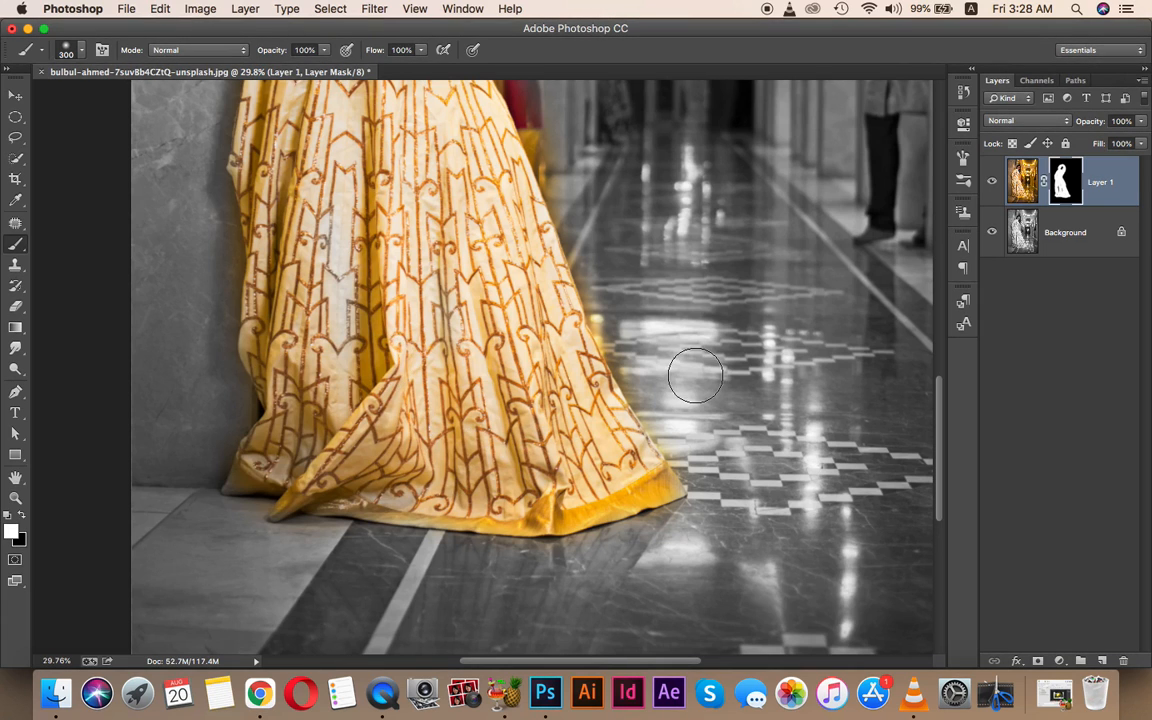
key(super+0)
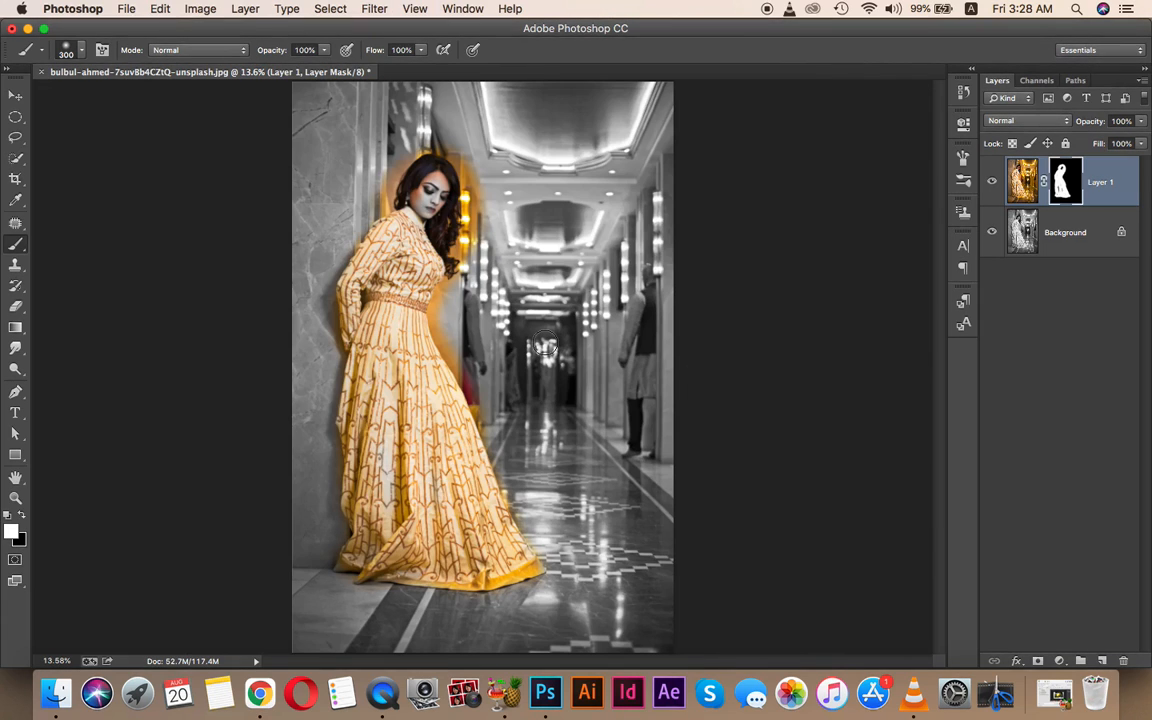
- Check the dress cut-out by hiding the Background, set black as foreground, and zoom to the waist
click(992, 233)
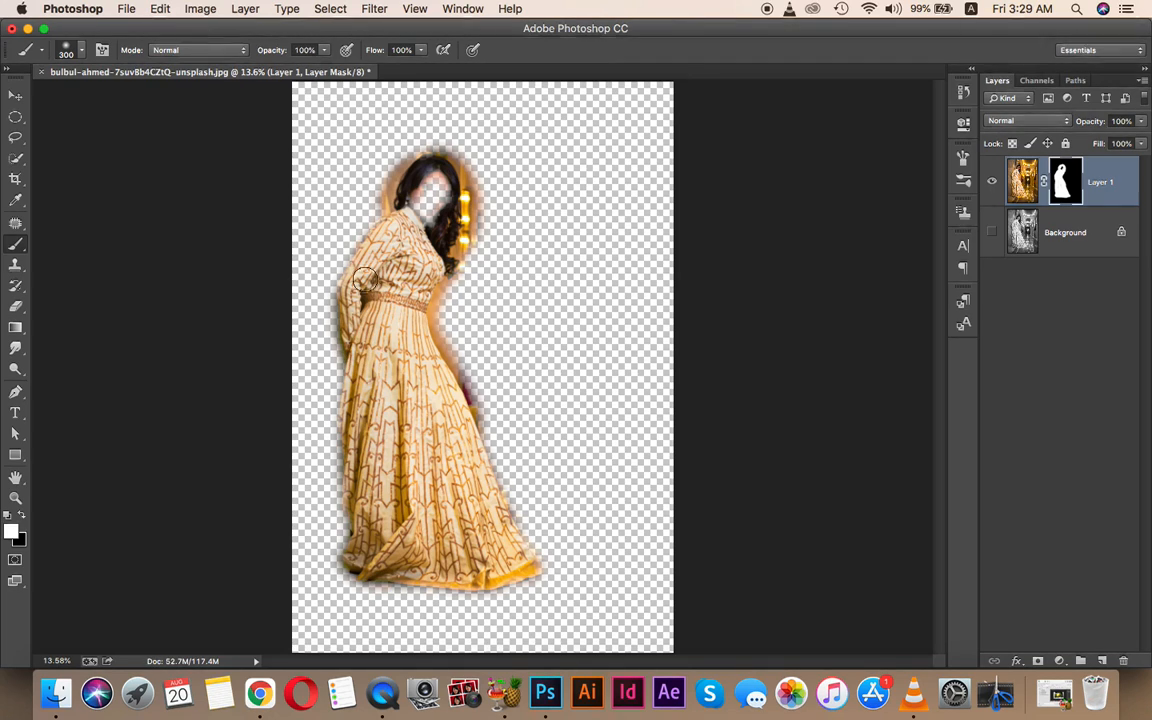
click(21, 517)
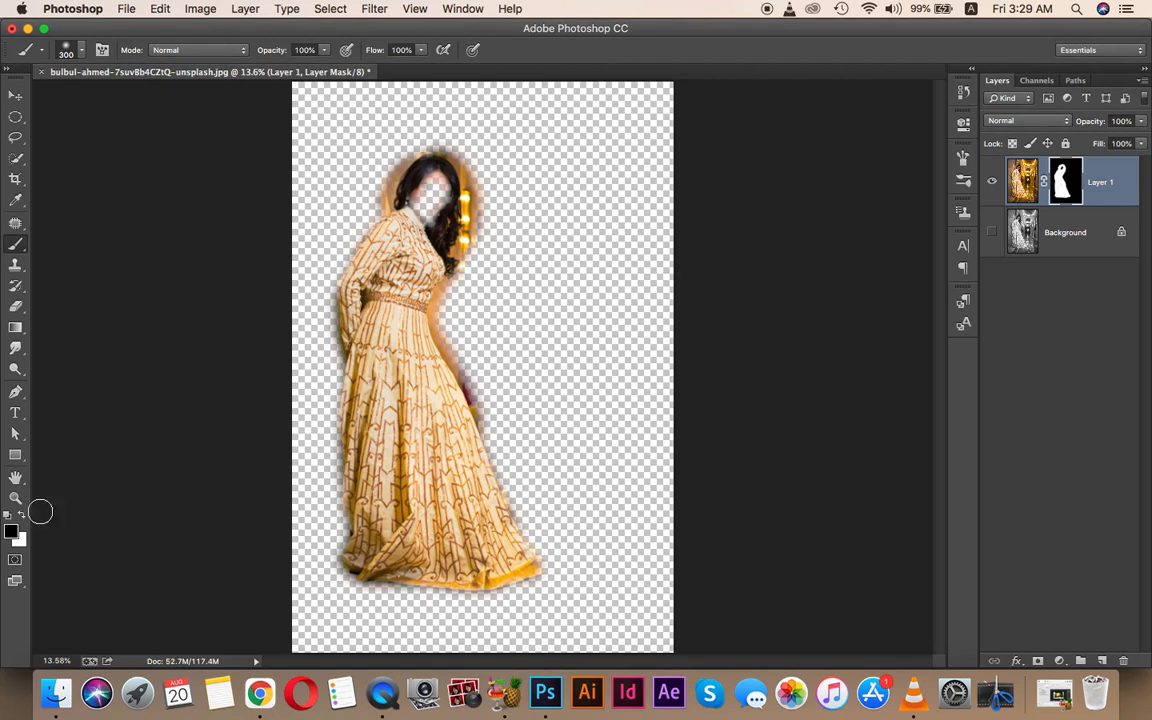
click(992, 233)
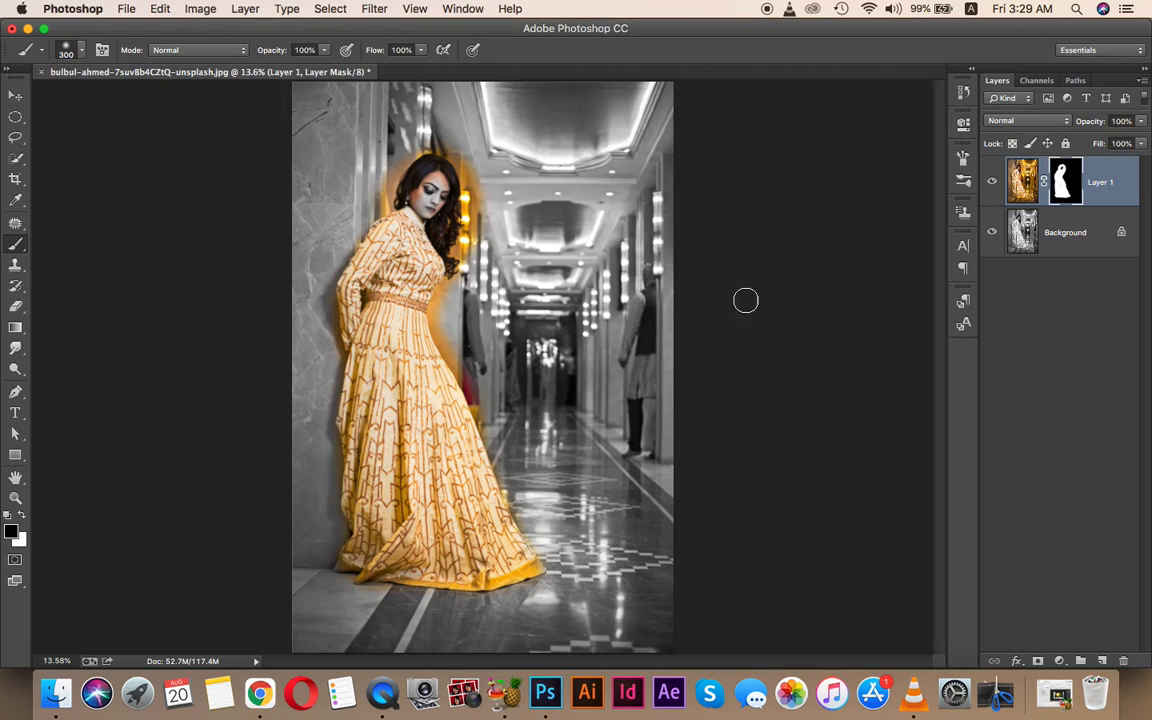
key(z)
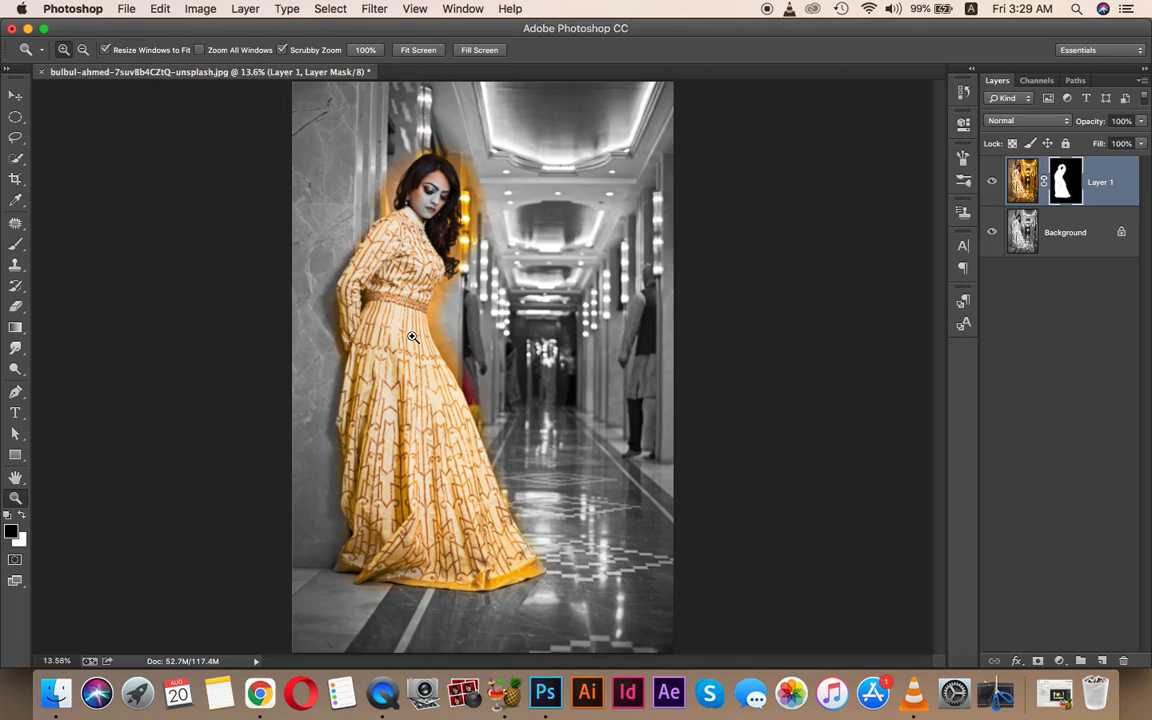
drag(425, 321, 507, 381)
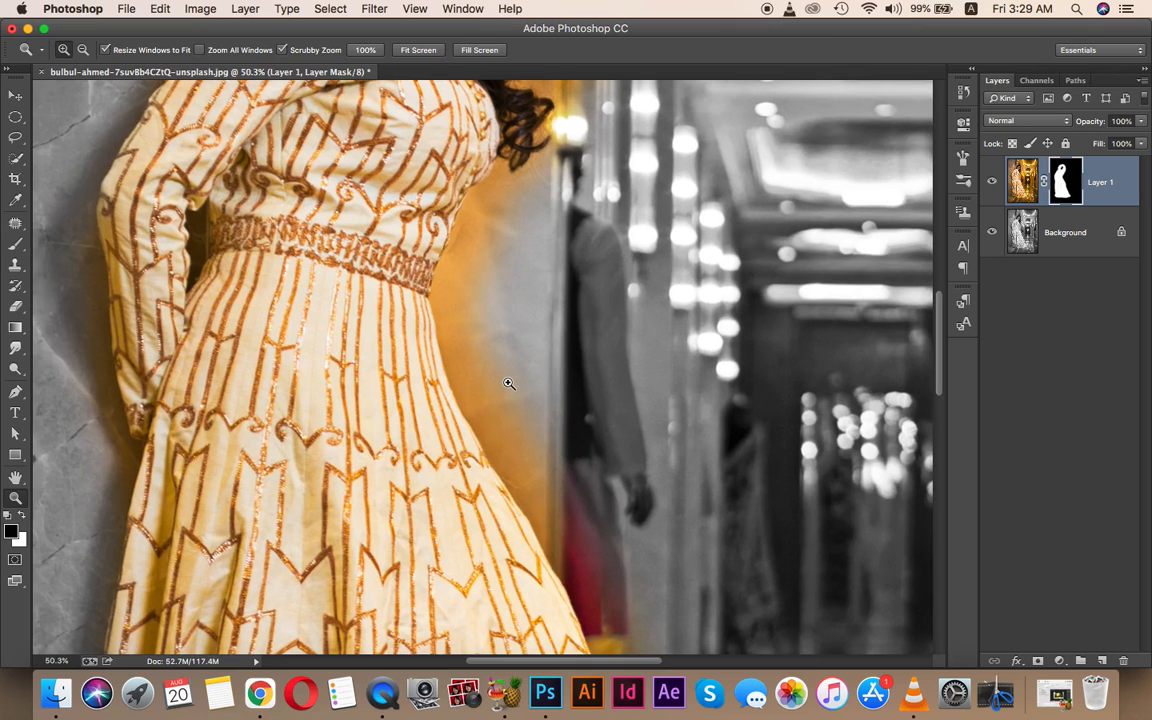
- Paint black with a 77 px hard round brush over the glow beside the waist, then shrink to 45 px
key(b)
click(79, 55)
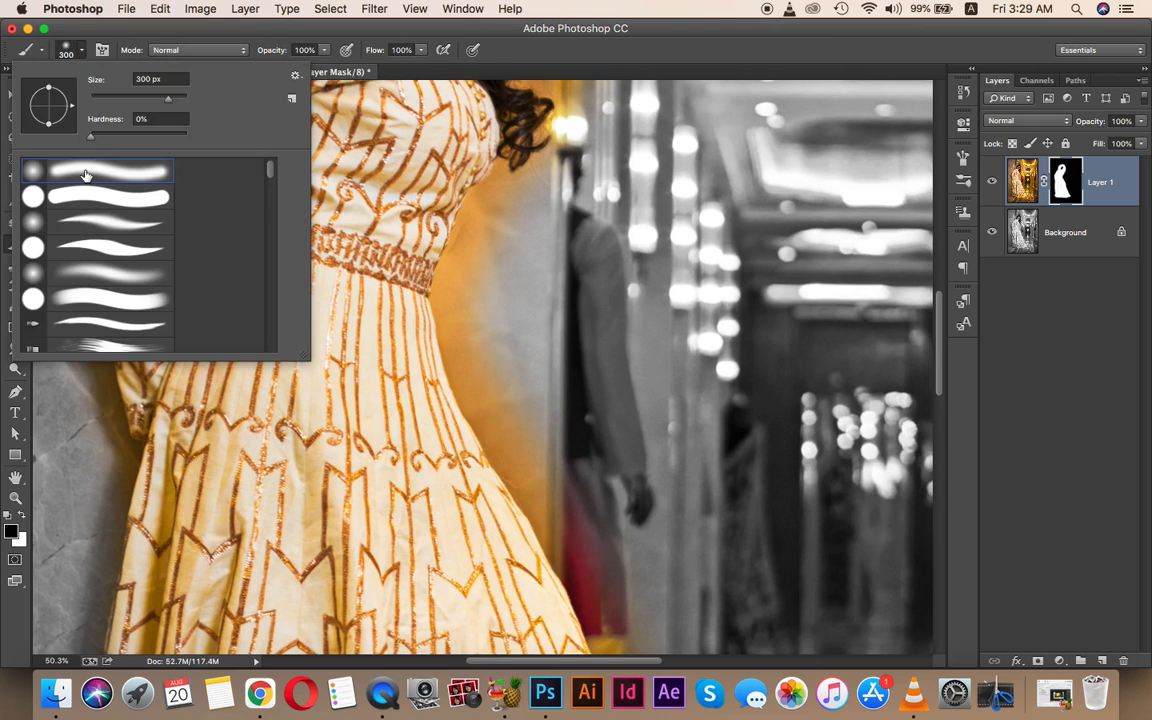
click(66, 200)
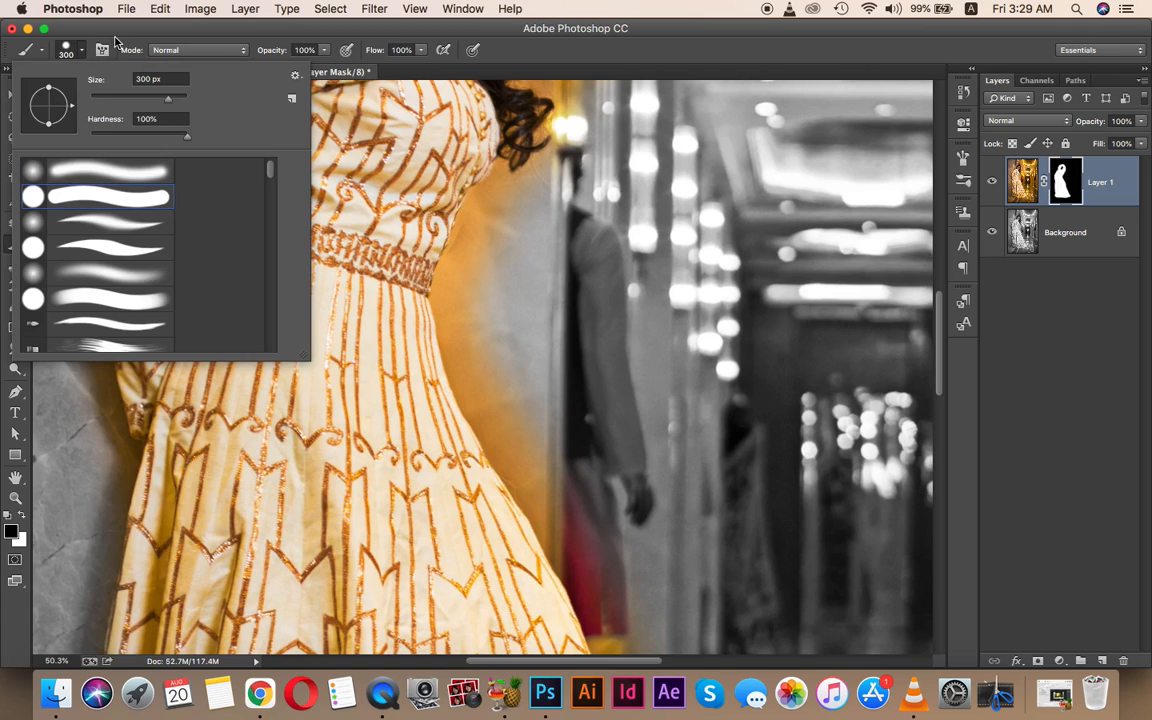
drag(141, 103, 129, 103)
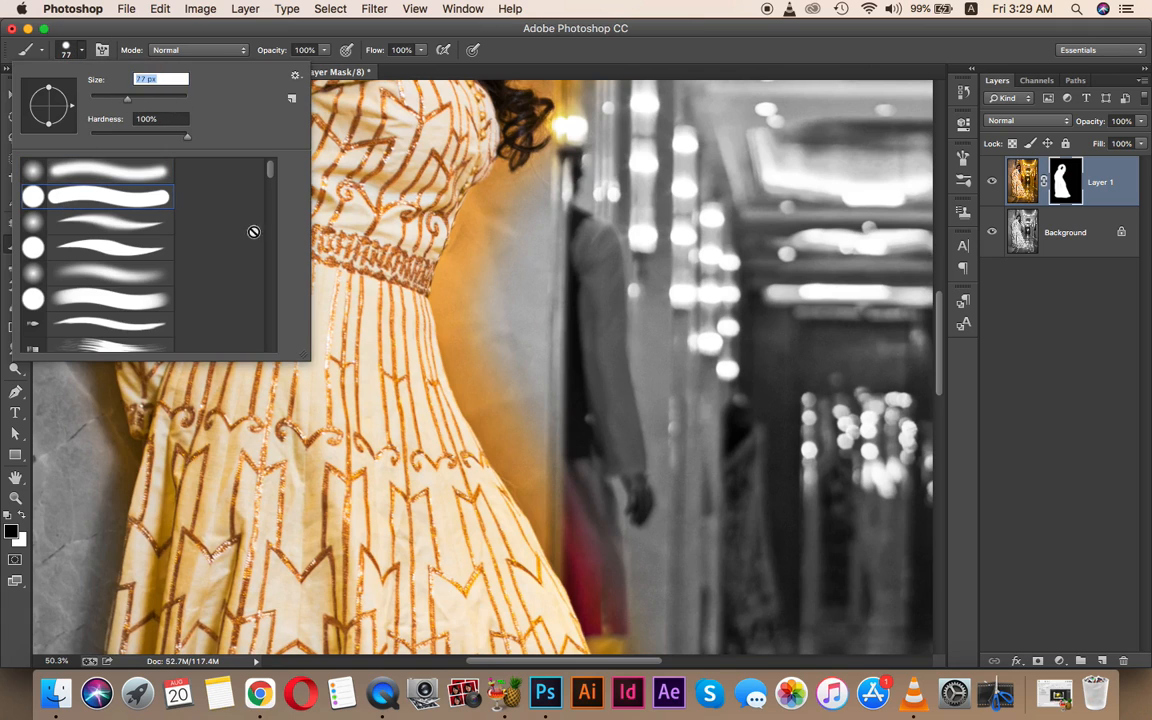
mouse_move(459, 296)
mouse_down()
mouse_move(501, 385)
mouse_move(455, 310)
mouse_move(473, 400)
mouse_move(487, 422)
mouse_move(473, 378)
mouse_move(536, 440)
mouse_move(487, 231)
mouse_move(476, 316)
mouse_move(456, 322)
mouse_move(451, 303)
mouse_move(503, 195)
mouse_move(463, 248)
mouse_move(458, 344)
mouse_up()
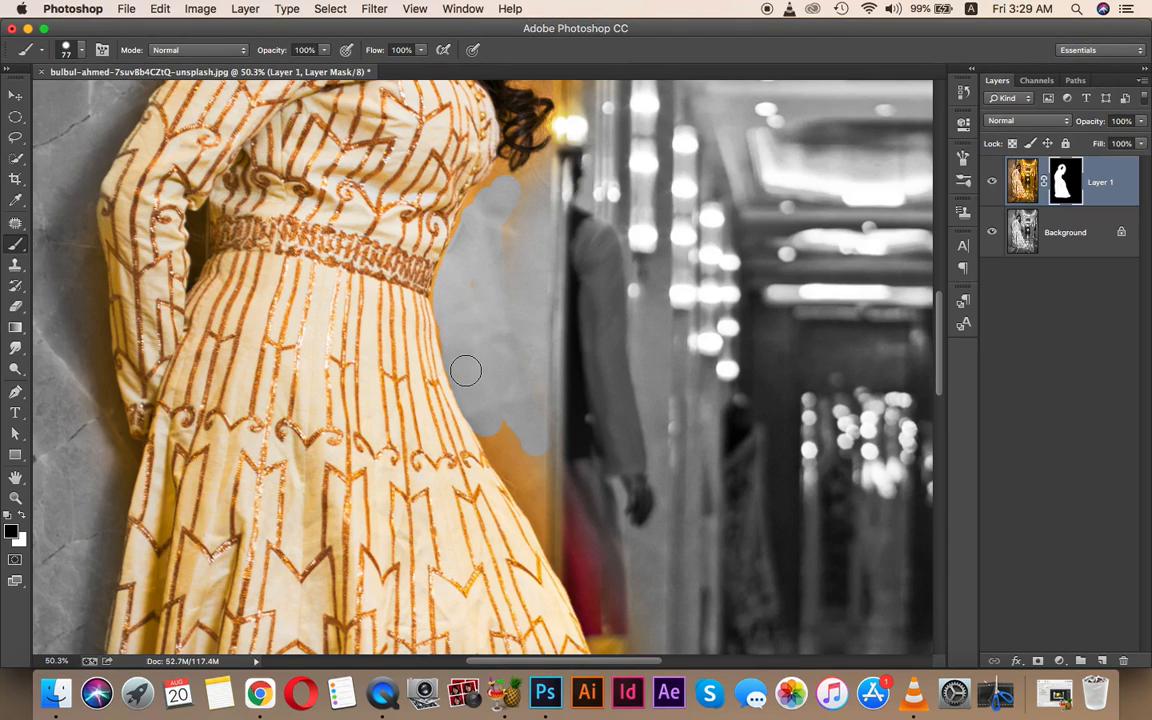
key(bracketleft)
key(bracketleft)
key(bracketleft)
key(bracketleft)
- Switch to a soft round brush and grey the orange fringe near the upper torso and right edge
click(81, 49)
click(151, 178)
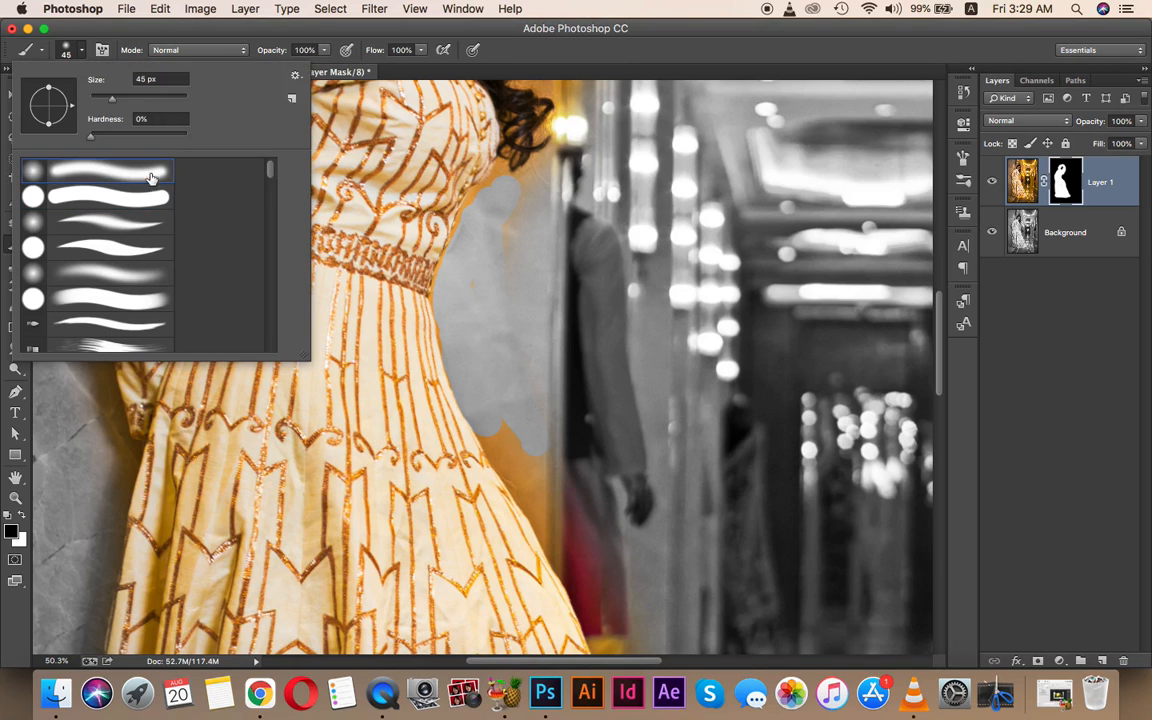
mouse_move(495, 290)
mouse_down()
mouse_move(526, 188)
mouse_move(504, 188)
mouse_move(499, 173)
mouse_move(484, 188)
mouse_up()
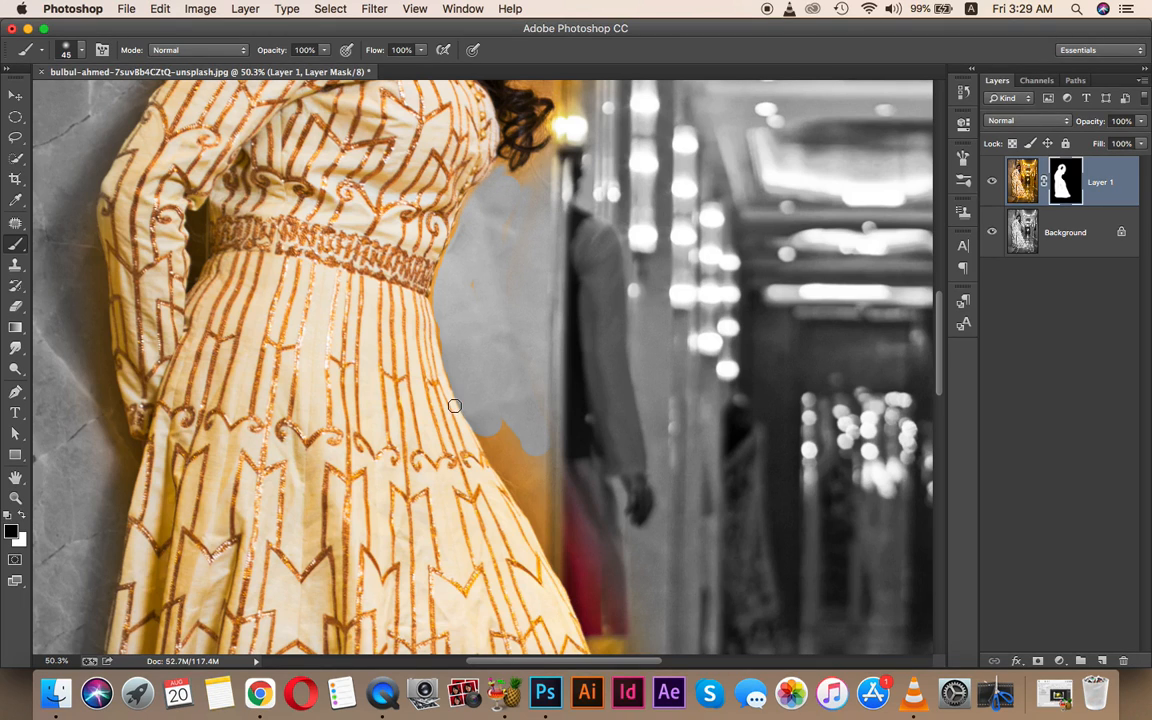
mouse_move(455, 406)
mouse_down()
mouse_move(544, 519)
mouse_move(472, 360)
mouse_up()
key(space)
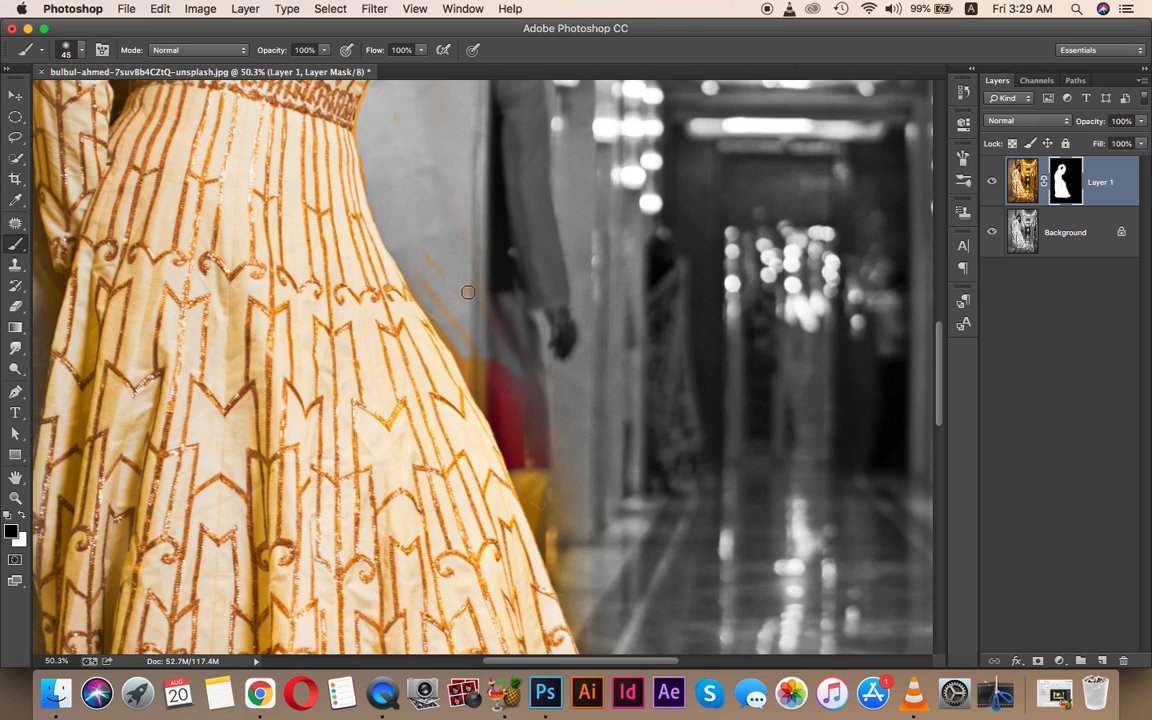
- Enlarge the brush to 80 px and grey the red, orange and yellow halo along the lower skirt
mouse_move(456, 303)
mouse_down()
mouse_move(543, 467)
mouse_move(451, 334)
mouse_move(548, 534)
mouse_up()
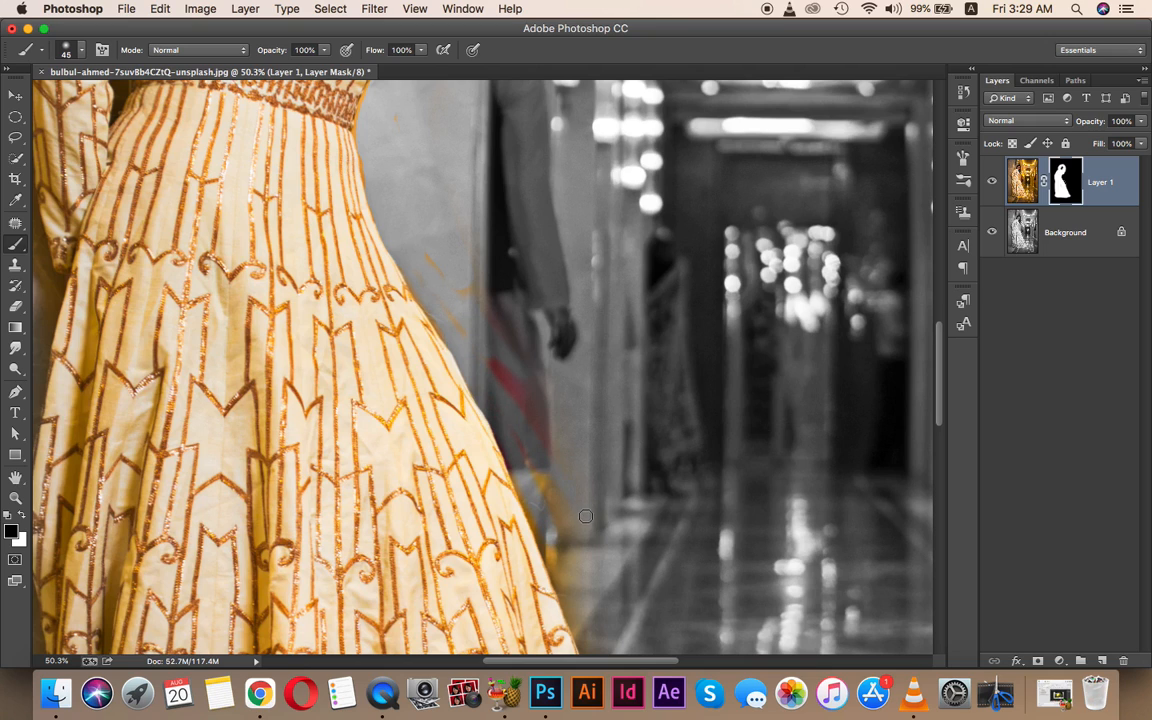
key(])
key(])
drag(435, 255, 542, 422)
mouse_move(442, 252)
mouse_down()
mouse_move(524, 435)
mouse_move(453, 239)
mouse_up()
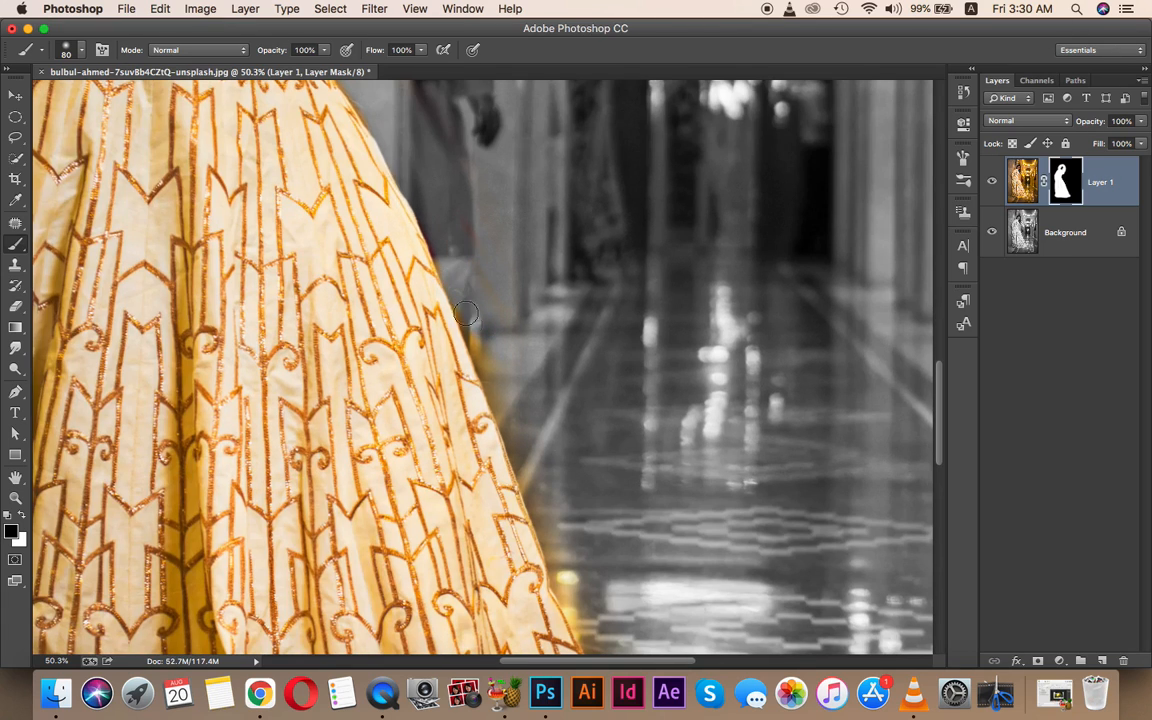
mouse_move(466, 313)
mouse_down()
mouse_move(533, 472)
mouse_move(559, 445)
mouse_move(458, 215)
mouse_up()
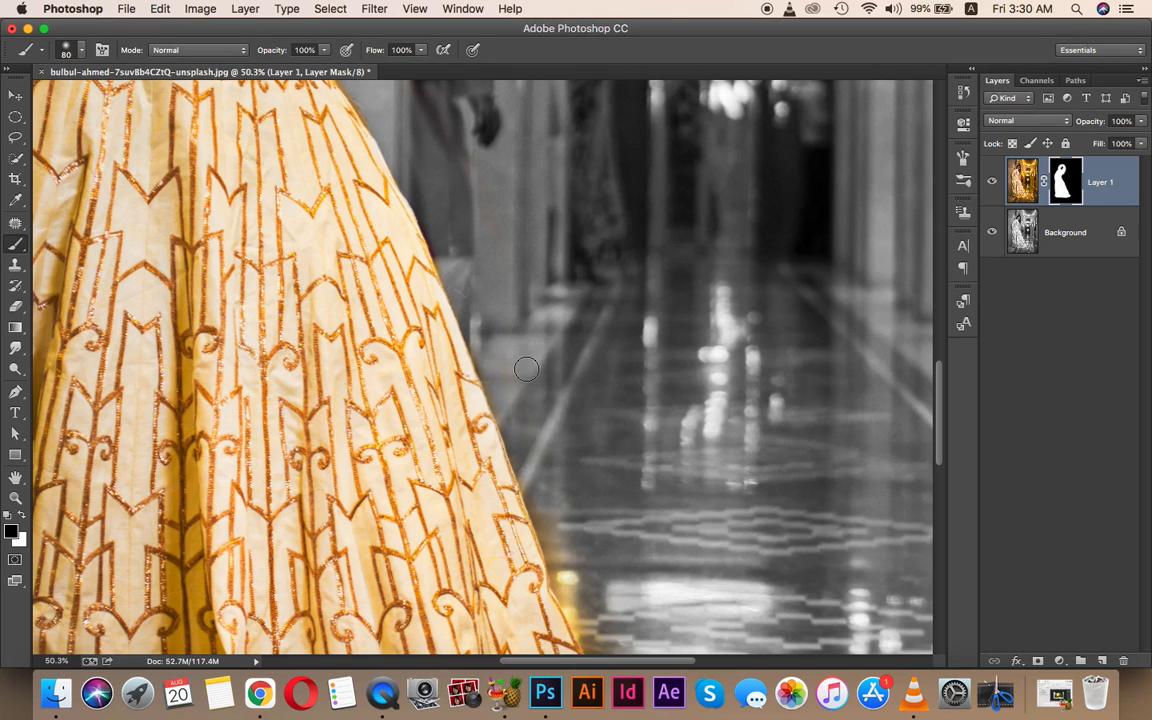
scroll(505, 380, down, 3)
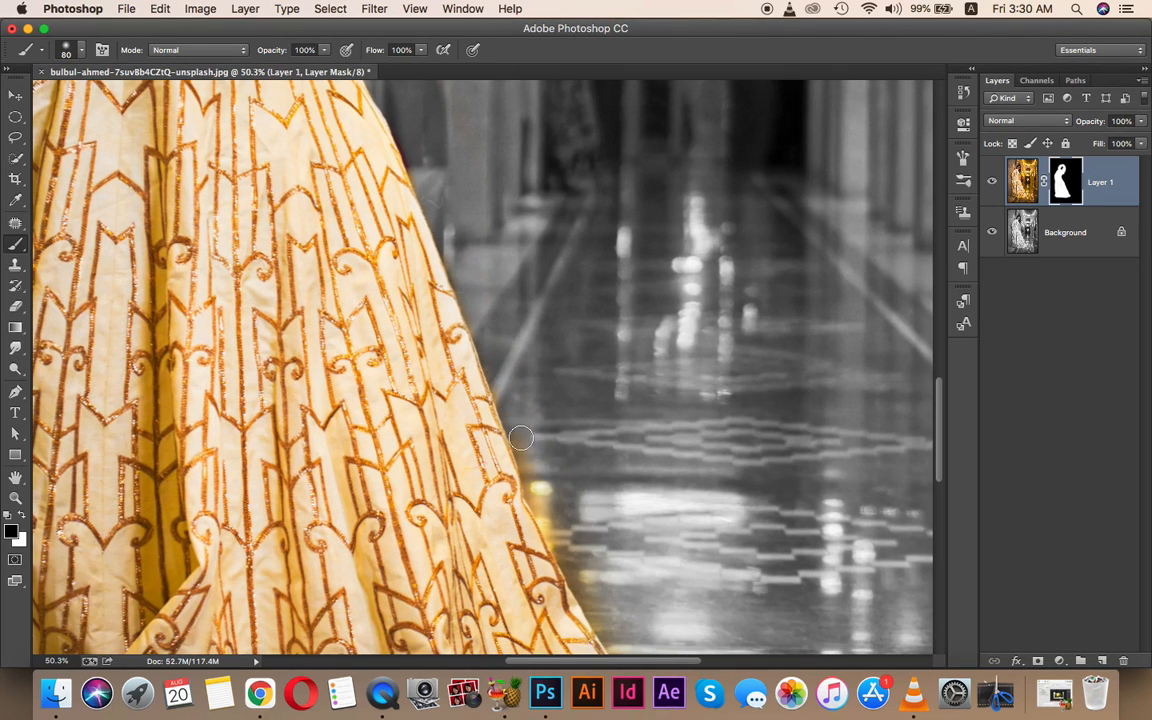
scroll(490, 470, down, 8)
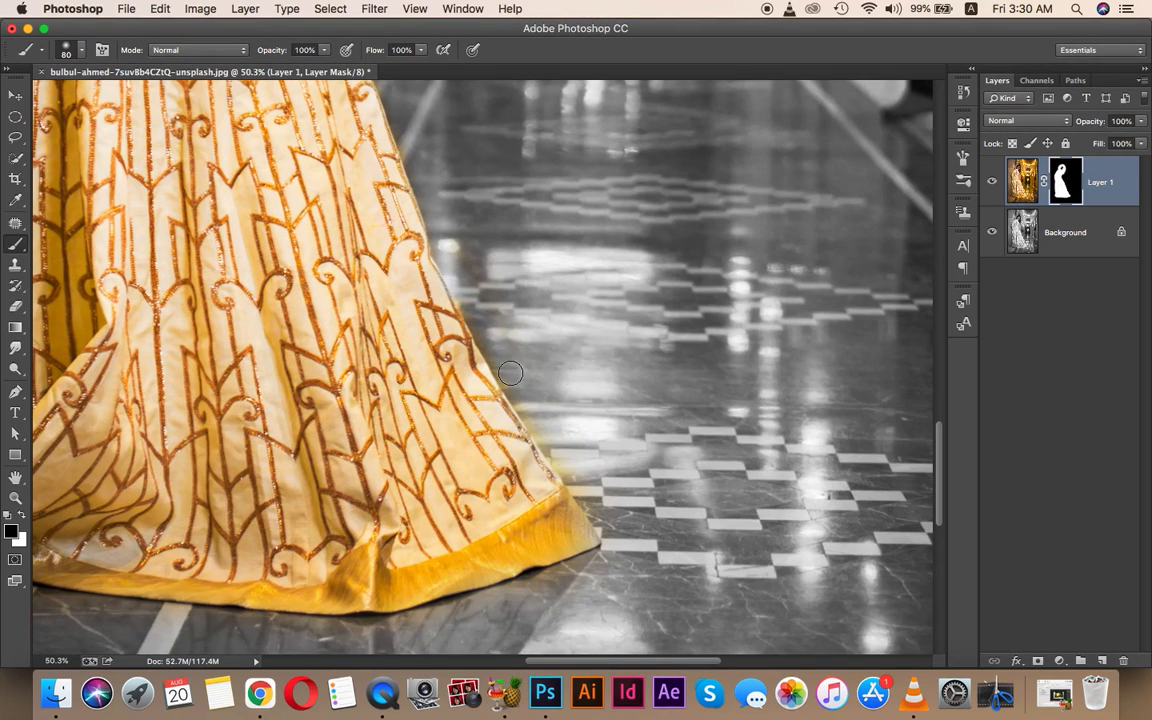
scroll(537, 475, left, 10)
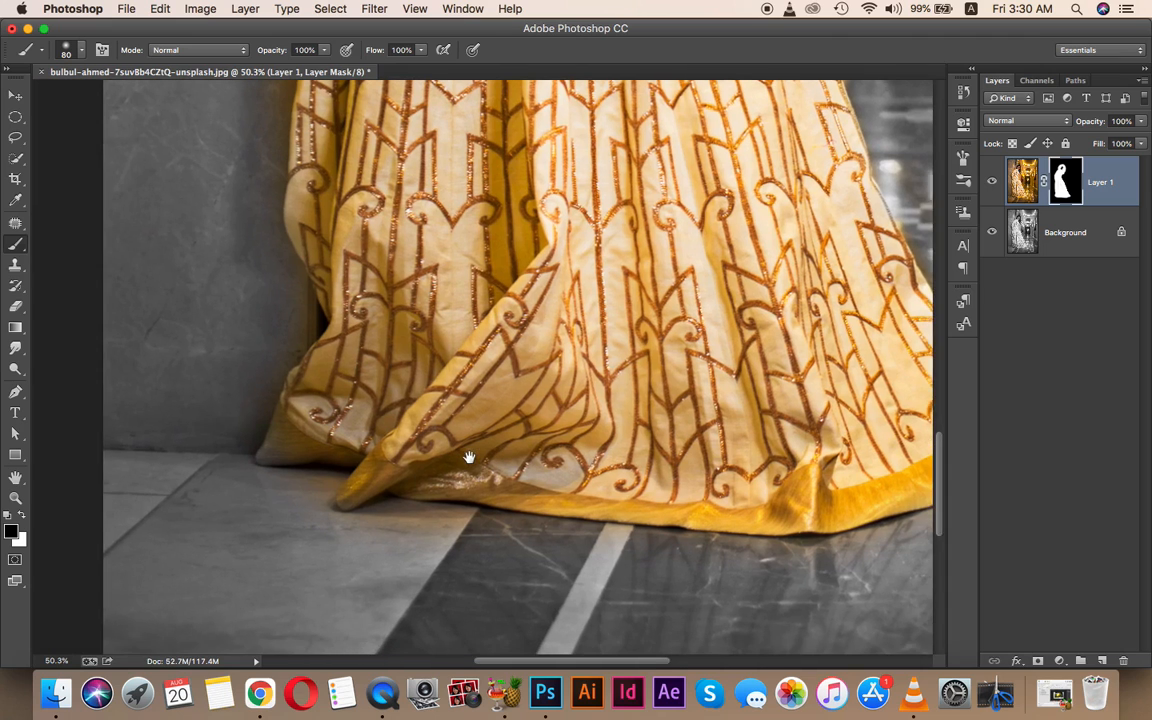
- Paint black along the skirt's left edge up to the waist, panning up toward the head
drag(469, 457, 474, 456)
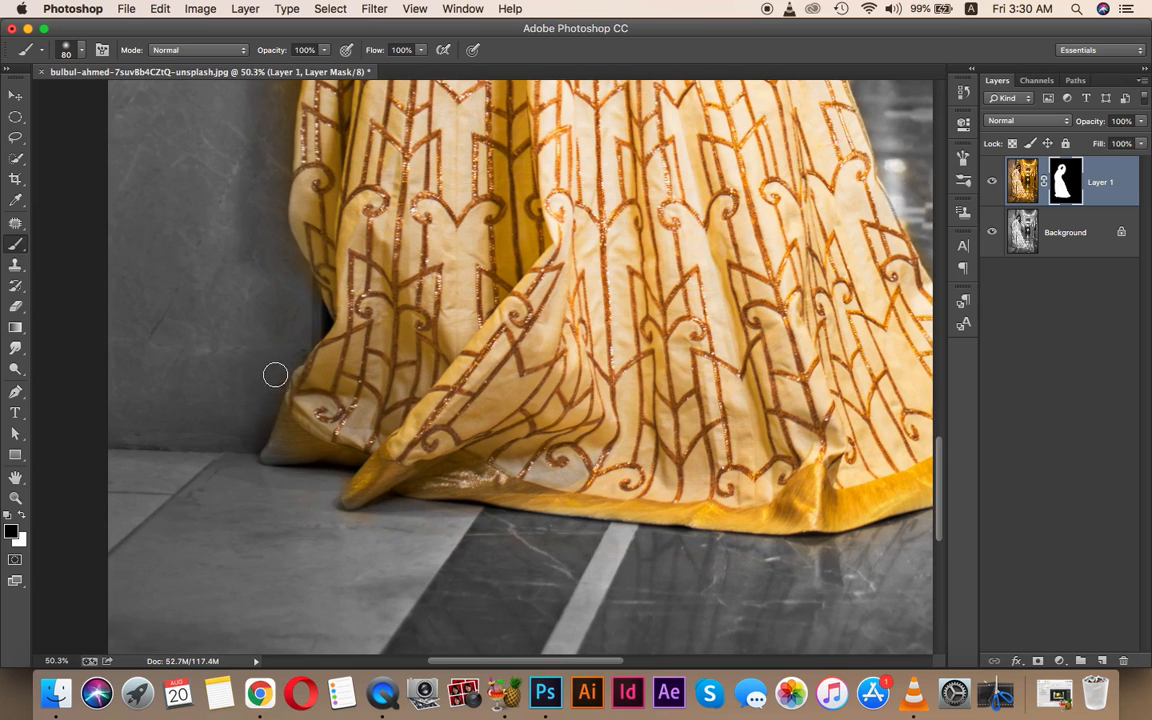
drag(283, 282, 322, 427)
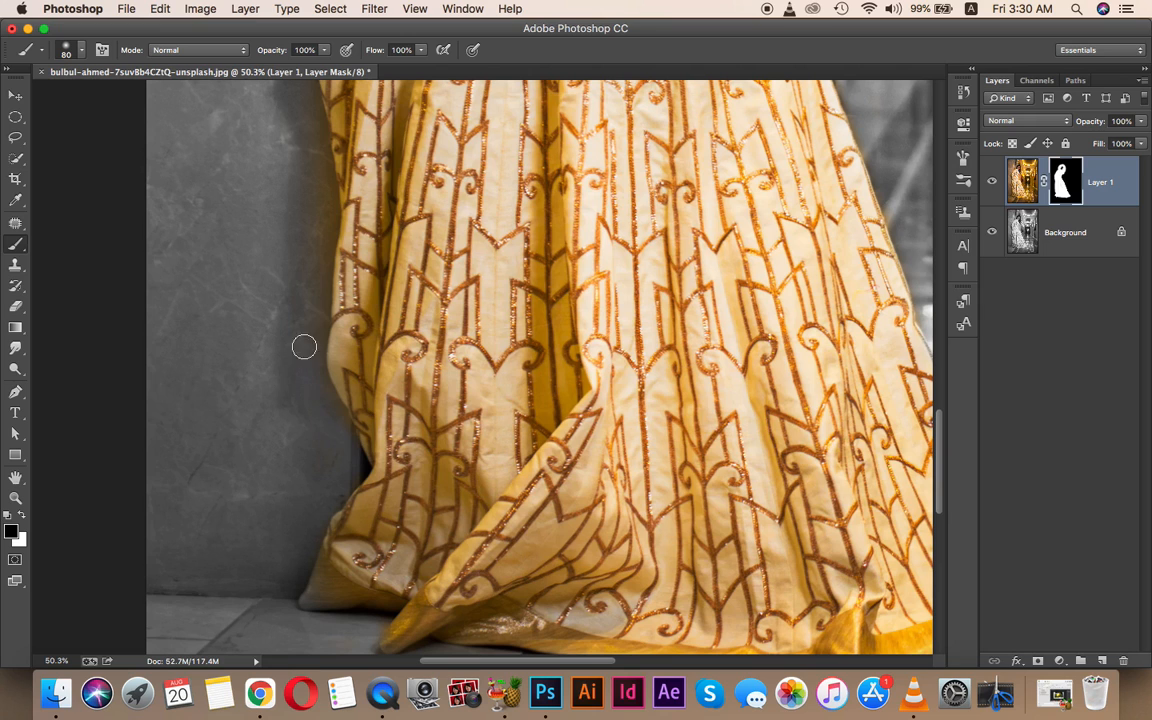
drag(326, 161, 345, 432)
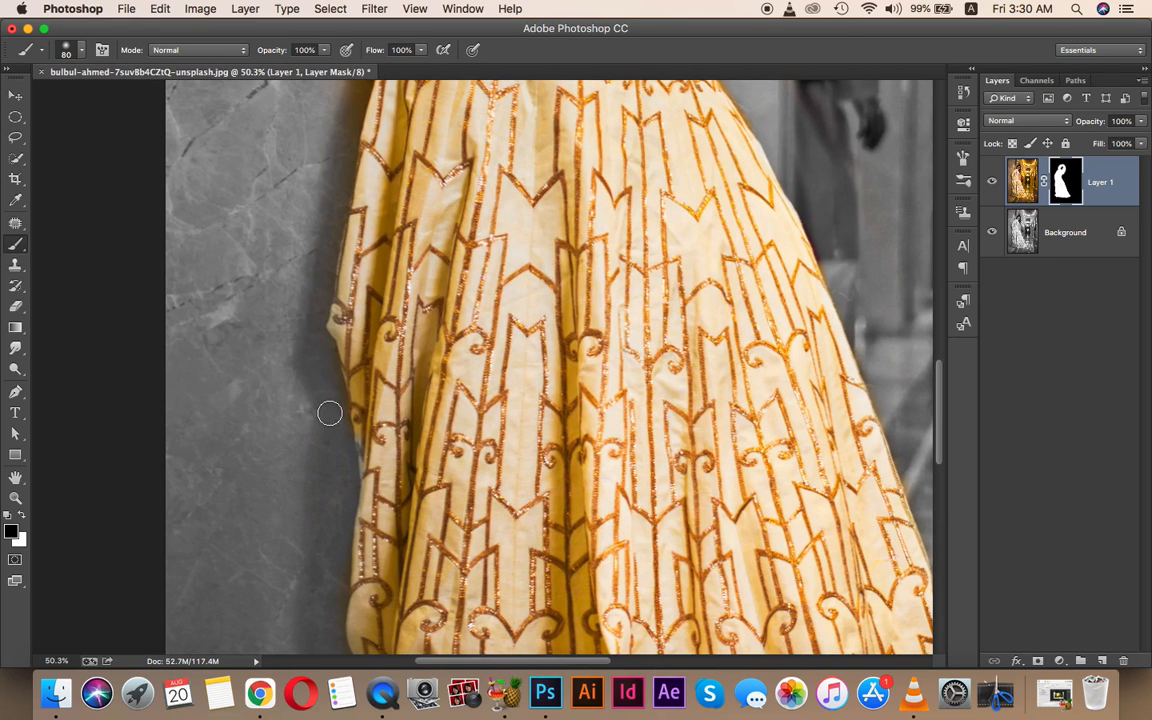
drag(300, 274, 325, 620)
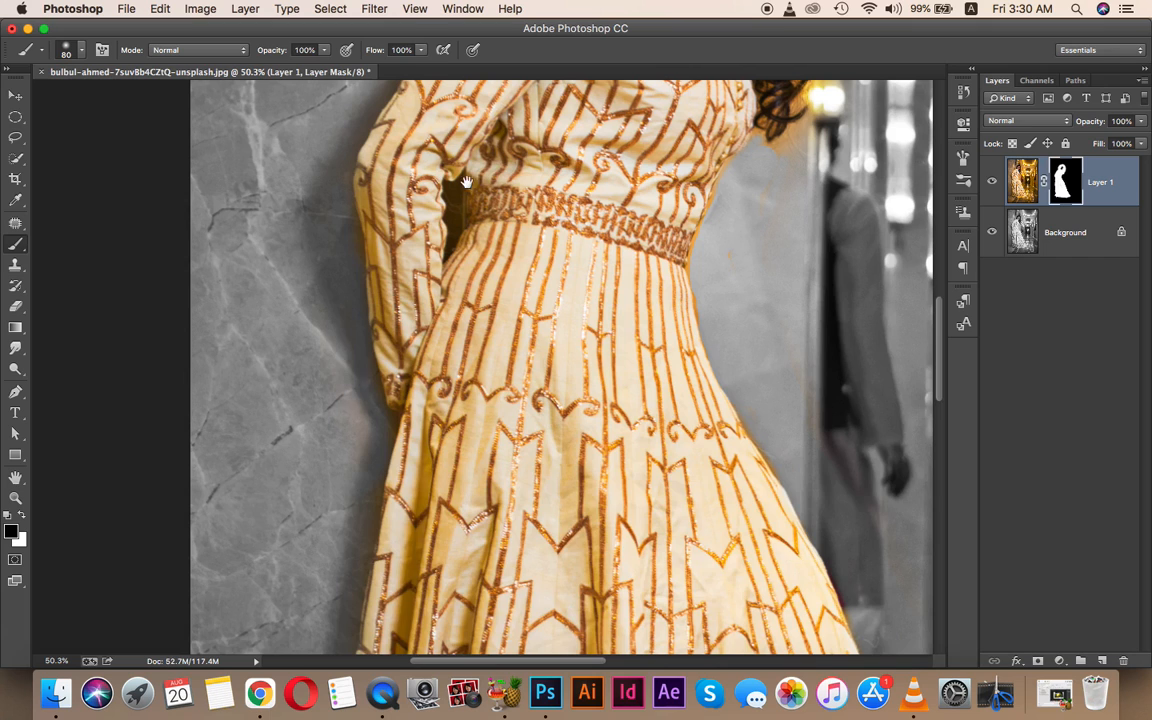
drag(466, 181, 417, 524)
- Grey out the orange spill by the shoulder and along the left and upper edges of the hair
drag(467, 293, 342, 428)
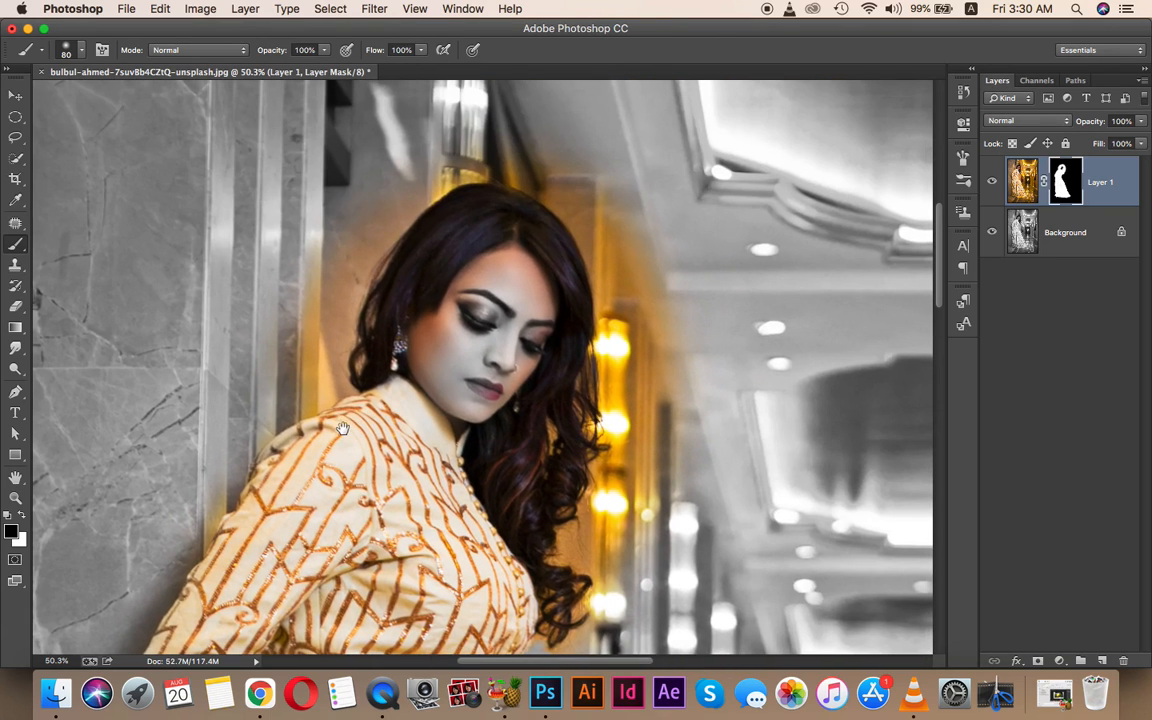
mouse_move(251, 435)
mouse_down()
mouse_move(343, 384)
mouse_move(306, 404)
mouse_move(327, 240)
mouse_up()
mouse_move(276, 393)
mouse_down()
mouse_move(375, 214)
mouse_move(324, 381)
mouse_move(377, 238)
mouse_move(436, 169)
mouse_move(437, 199)
mouse_move(436, 184)
mouse_move(322, 233)
mouse_move(292, 269)
mouse_move(452, 159)
mouse_move(375, 227)
mouse_move(378, 246)
mouse_move(441, 180)
mouse_up()
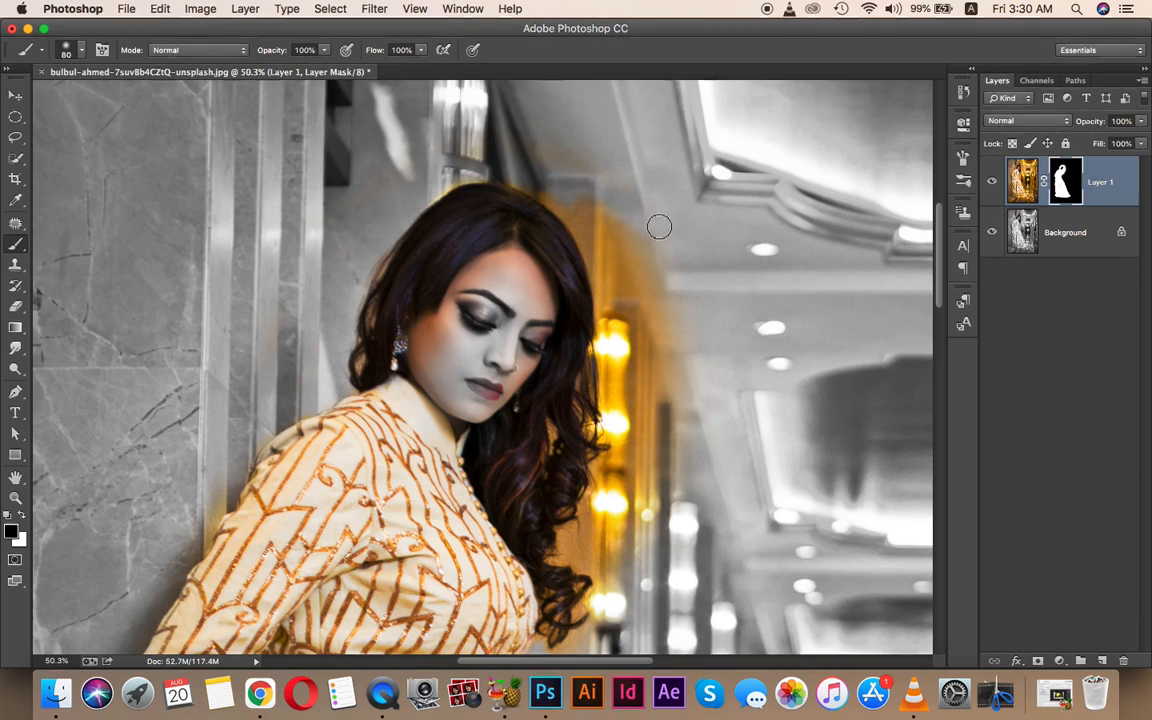
mouse_move(545, 190)
mouse_down()
mouse_move(591, 243)
mouse_move(601, 300)
mouse_move(601, 418)
mouse_move(580, 401)
mouse_move(594, 362)
mouse_move(604, 485)
mouse_up()
- Remove the warm tint right of the hair and on the forehead, temple and beside the eye
mouse_move(568, 560)
mouse_down()
mouse_move(560, 420)
mouse_move(591, 463)
mouse_move(571, 525)
mouse_move(597, 356)
mouse_move(588, 412)
mouse_move(620, 390)
mouse_move(614, 374)
mouse_move(645, 388)
mouse_up()
drag(597, 250, 607, 395)
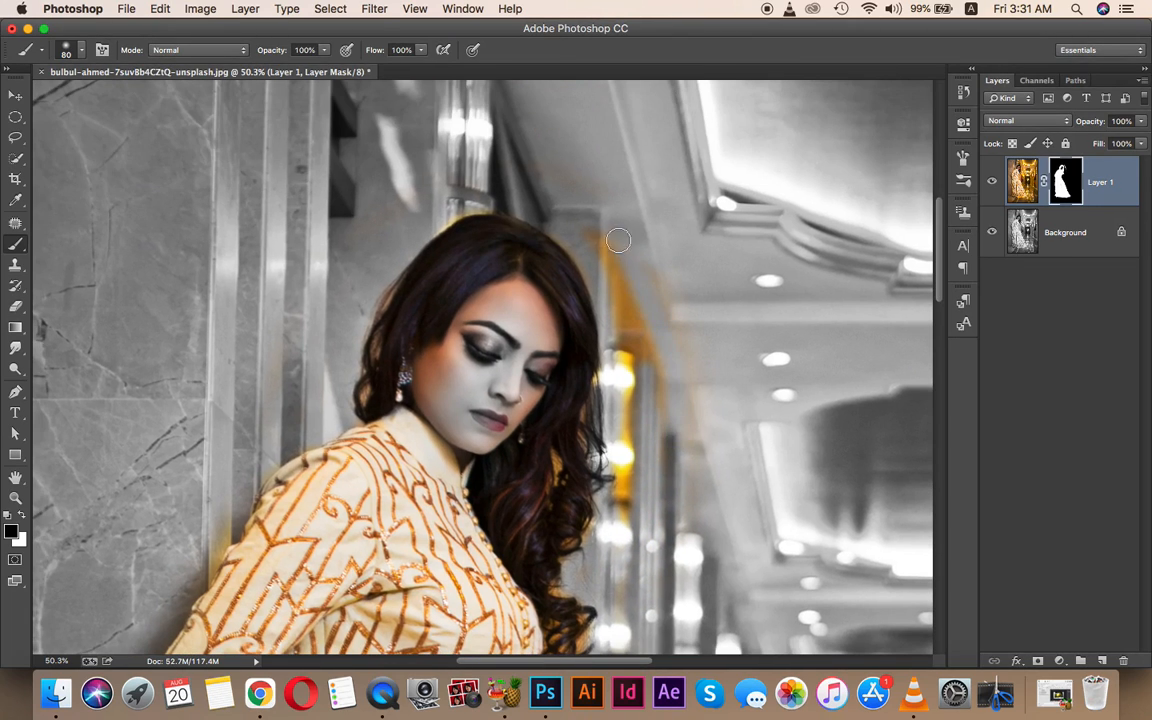
mouse_move(580, 231)
mouse_down()
mouse_move(641, 371)
mouse_move(652, 366)
mouse_move(600, 246)
mouse_move(681, 431)
mouse_move(661, 273)
mouse_up()
drag(668, 409, 660, 254)
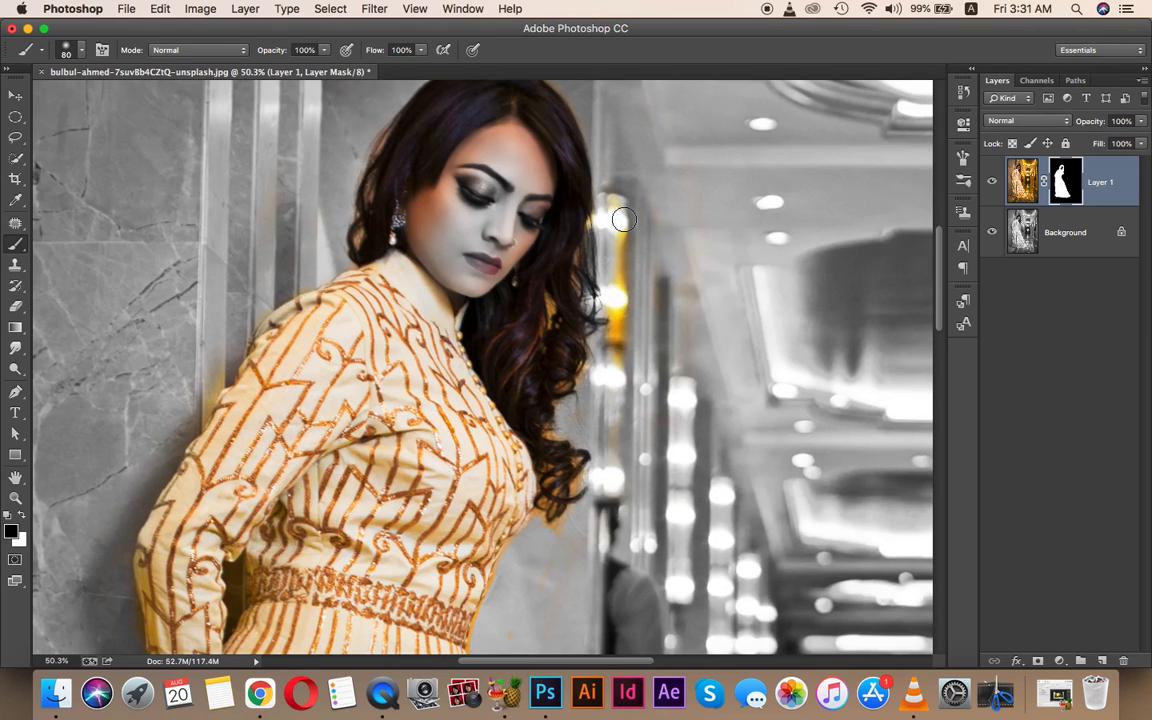
drag(672, 369, 720, 518)
mouse_move(564, 307)
mouse_down()
mouse_move(505, 268)
mouse_move(470, 275)
mouse_move(498, 340)
mouse_move(475, 368)
mouse_move(483, 417)
mouse_move(493, 391)
mouse_move(525, 442)
mouse_move(573, 379)
mouse_move(522, 335)
mouse_move(530, 285)
mouse_move(583, 309)
mouse_move(592, 341)
mouse_up()
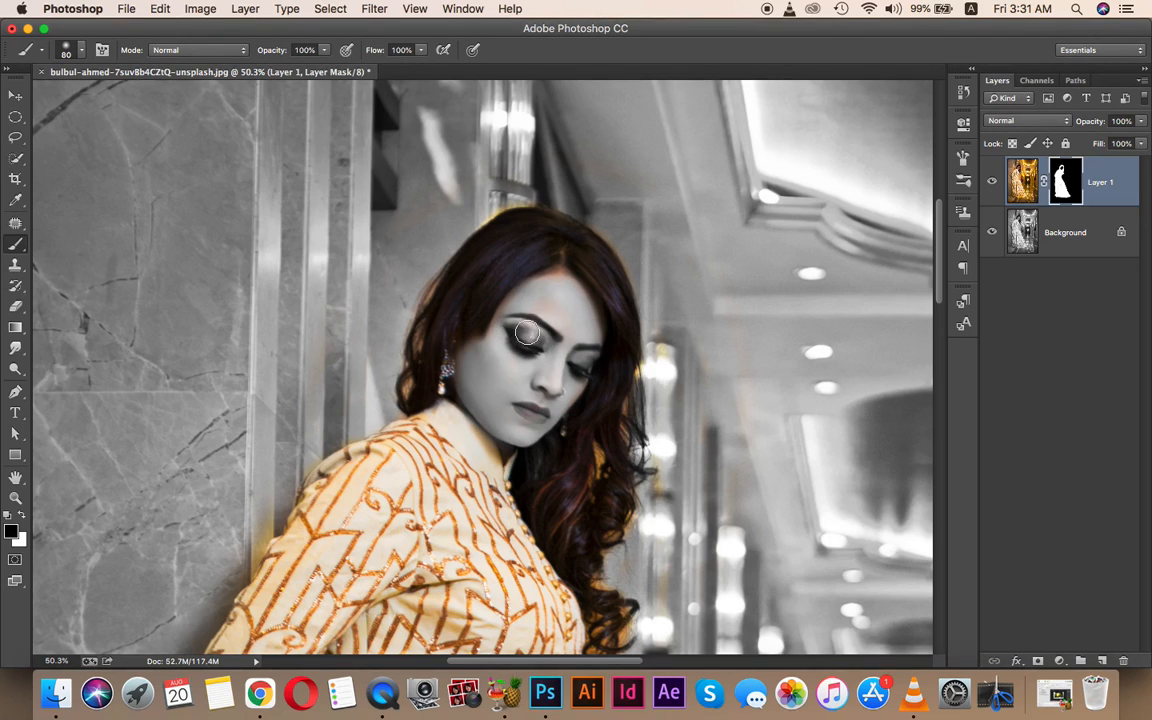
mouse_move(515, 336)
mouse_down()
mouse_move(501, 335)
mouse_move(510, 315)
mouse_move(552, 287)
mouse_up()
- Toggle Layer 1's mask off and on to compare, then set white as the foreground colour
shift+click(1065, 180)
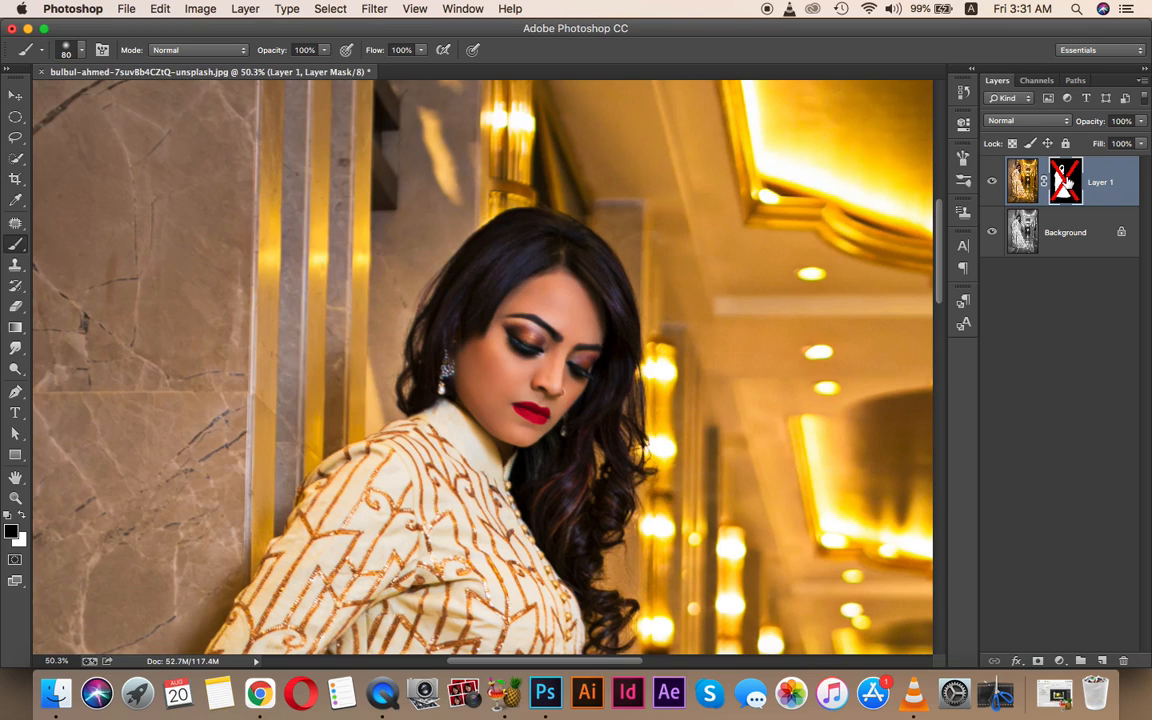
shift+click(1066, 180)
shift+click(1067, 181)
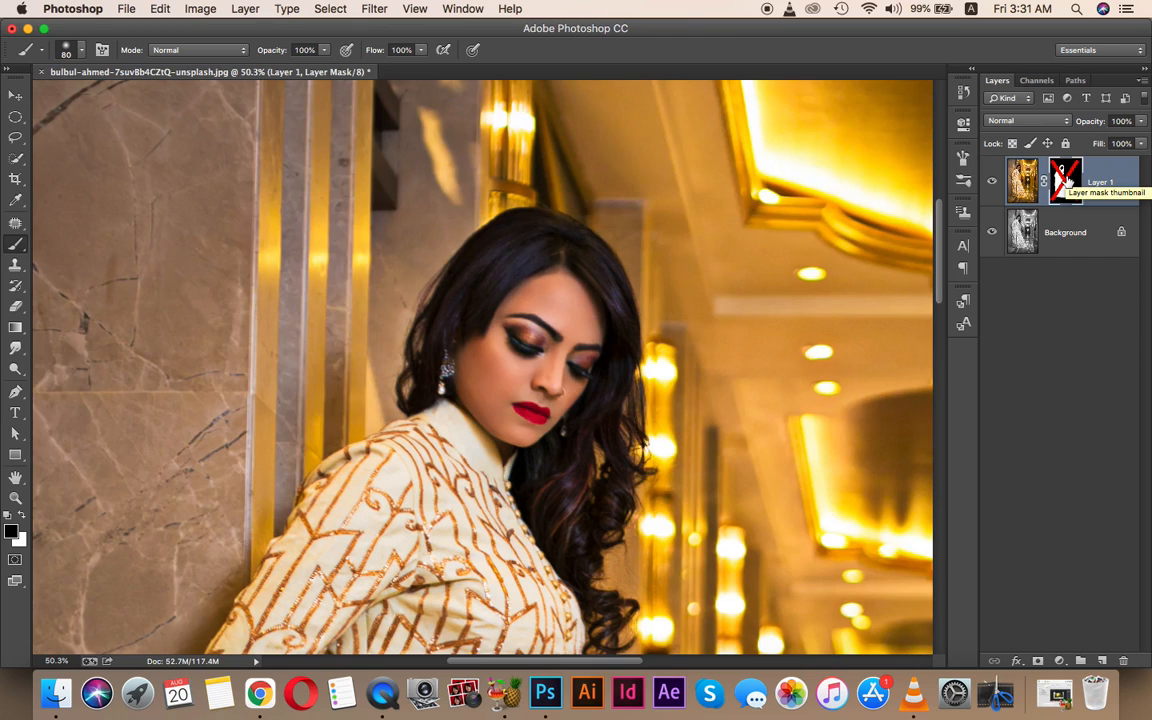
shift+click(1067, 181)
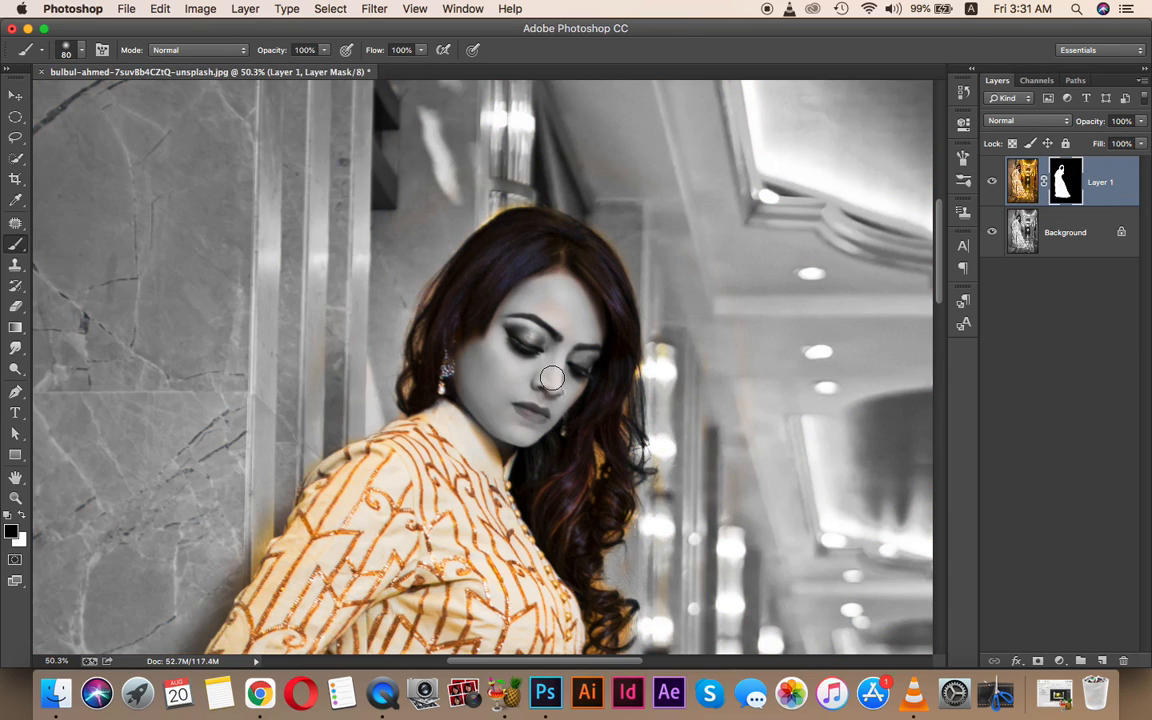
click(22, 514)
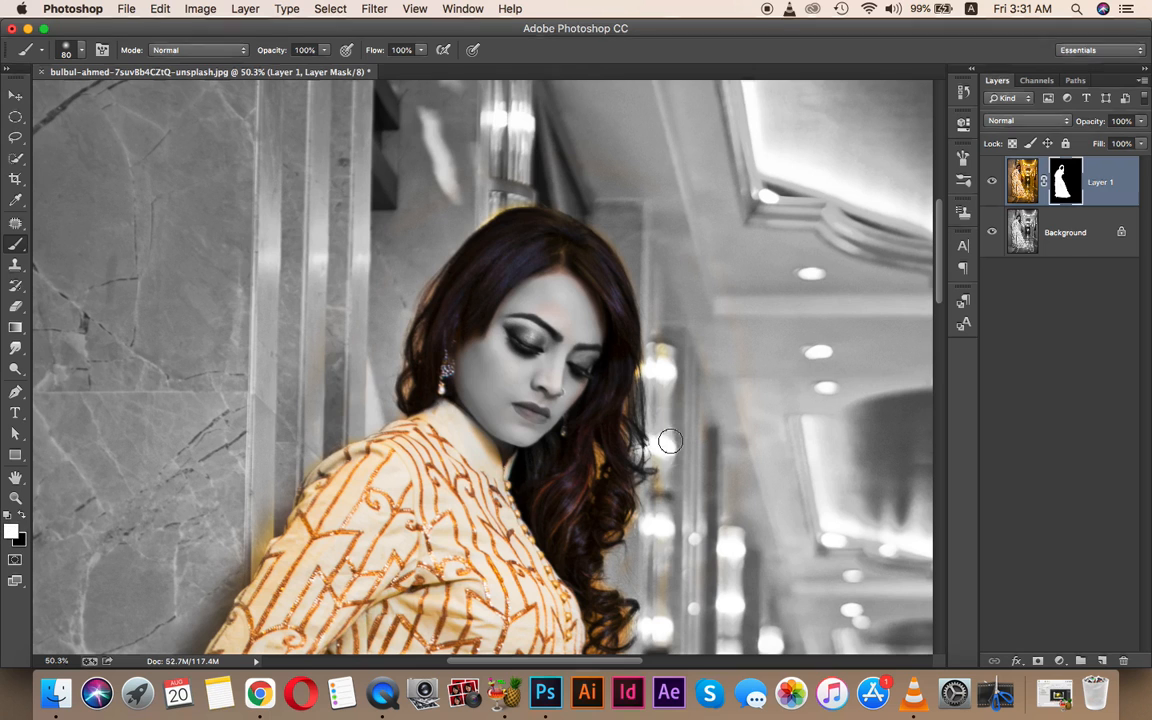
- Zoom in on the face and paint the red lips back into colour on the mask
key(z)
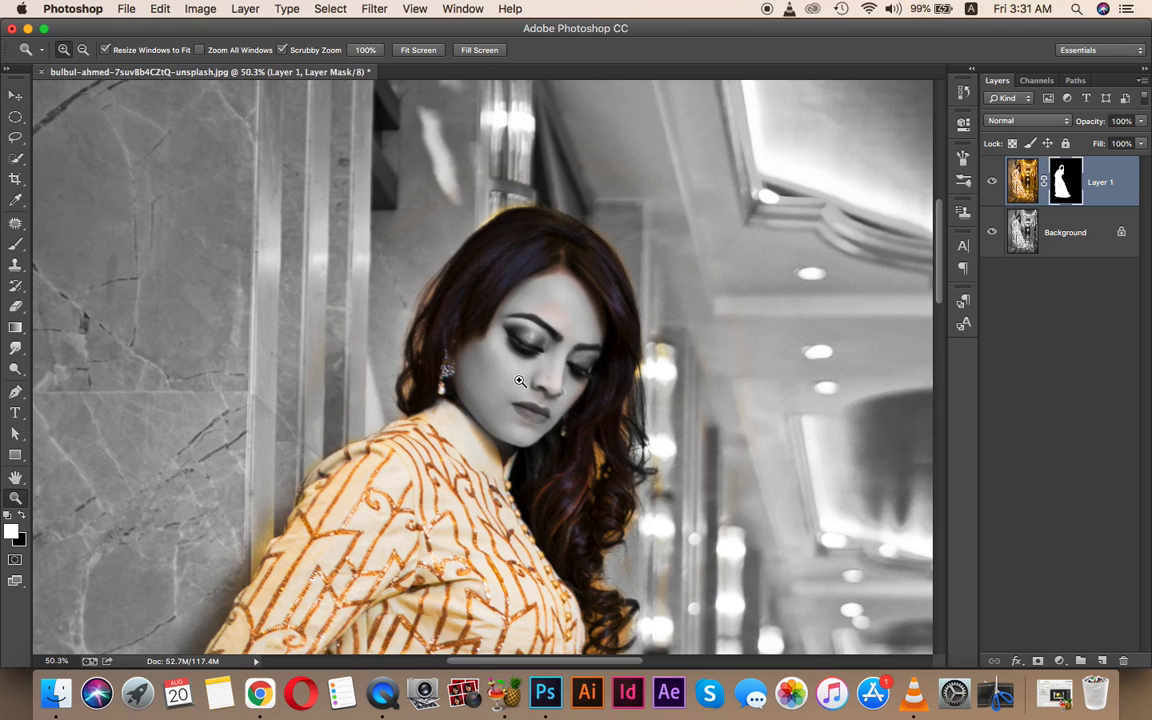
drag(520, 381, 594, 416)
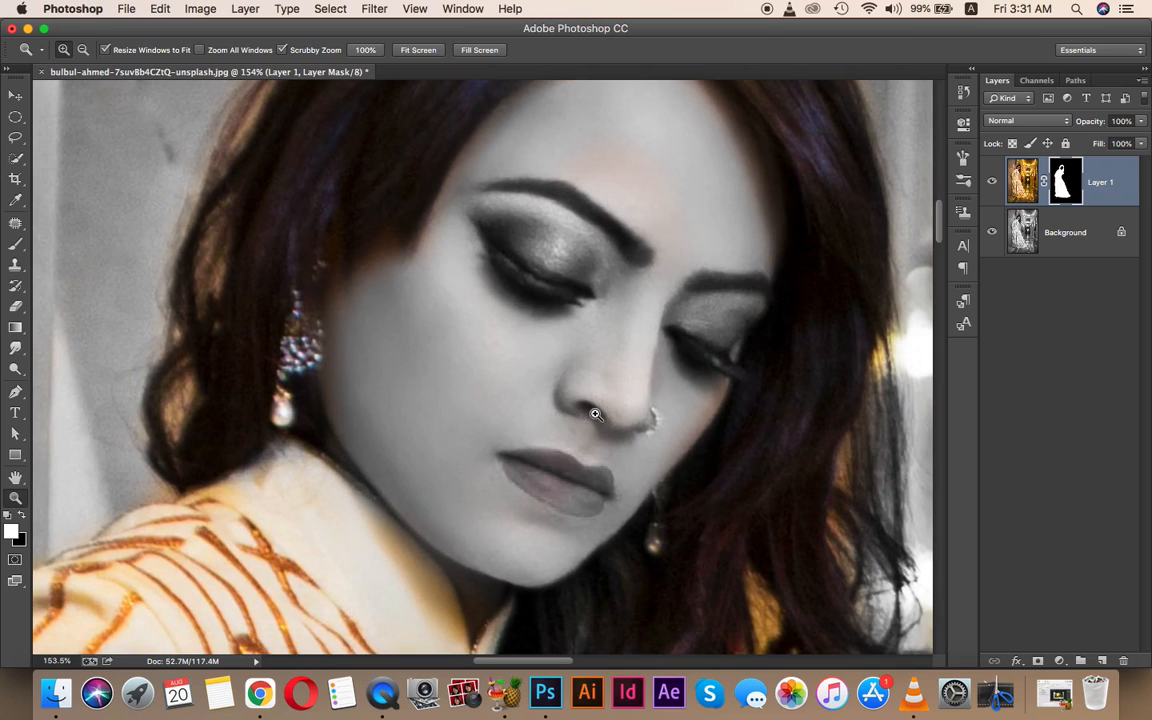
key(b)
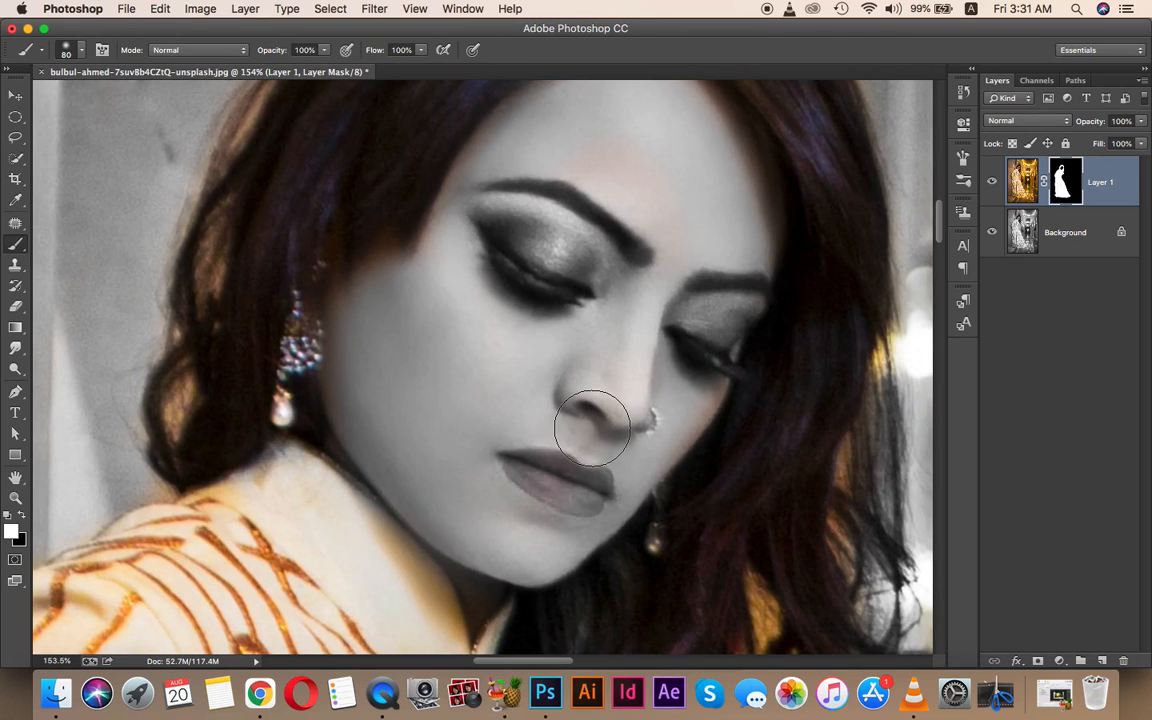
key(bracketleft)
key(bracketleft)
key(bracketleft)
mouse_move(596, 476)
mouse_down()
mouse_move(510, 460)
mouse_move(591, 508)
mouse_up()
key(bracketleft)
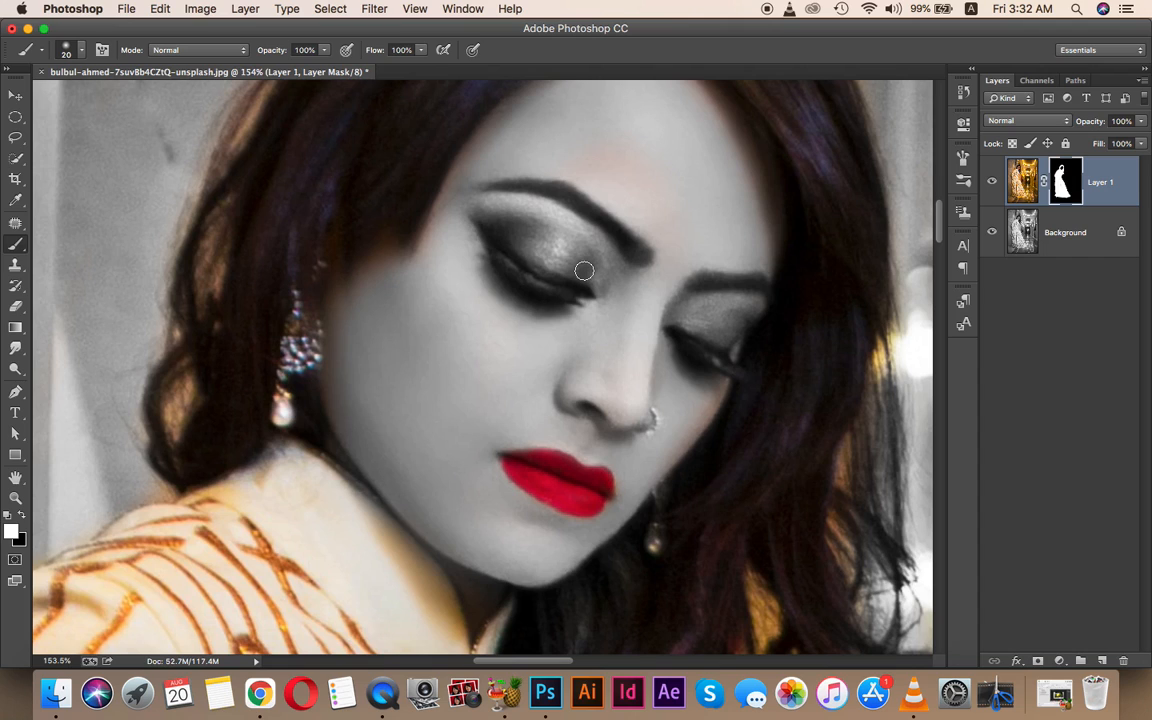
- Restore the orange eyeshadow on both eyelids, then fit the whole photo in the window
key(bracketright)
key(bracketright)
key(bracketright)
key(bracketright)
mouse_move(577, 268)
mouse_down()
mouse_move(500, 240)
mouse_move(582, 272)
mouse_move(512, 240)
mouse_up()
mouse_move(718, 334)
mouse_down()
mouse_move(699, 329)
mouse_move(740, 329)
mouse_move(710, 329)
mouse_move(730, 348)
mouse_move(702, 328)
mouse_move(712, 329)
mouse_up()
key(super+0)
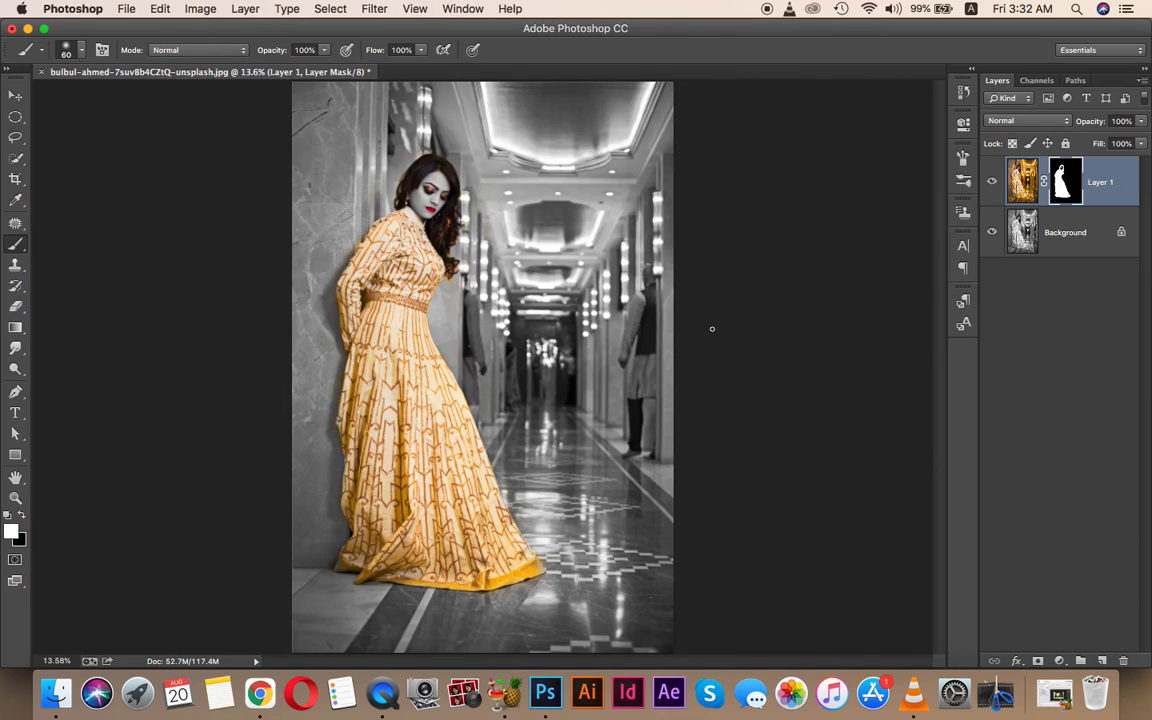
key(x)
key(z)
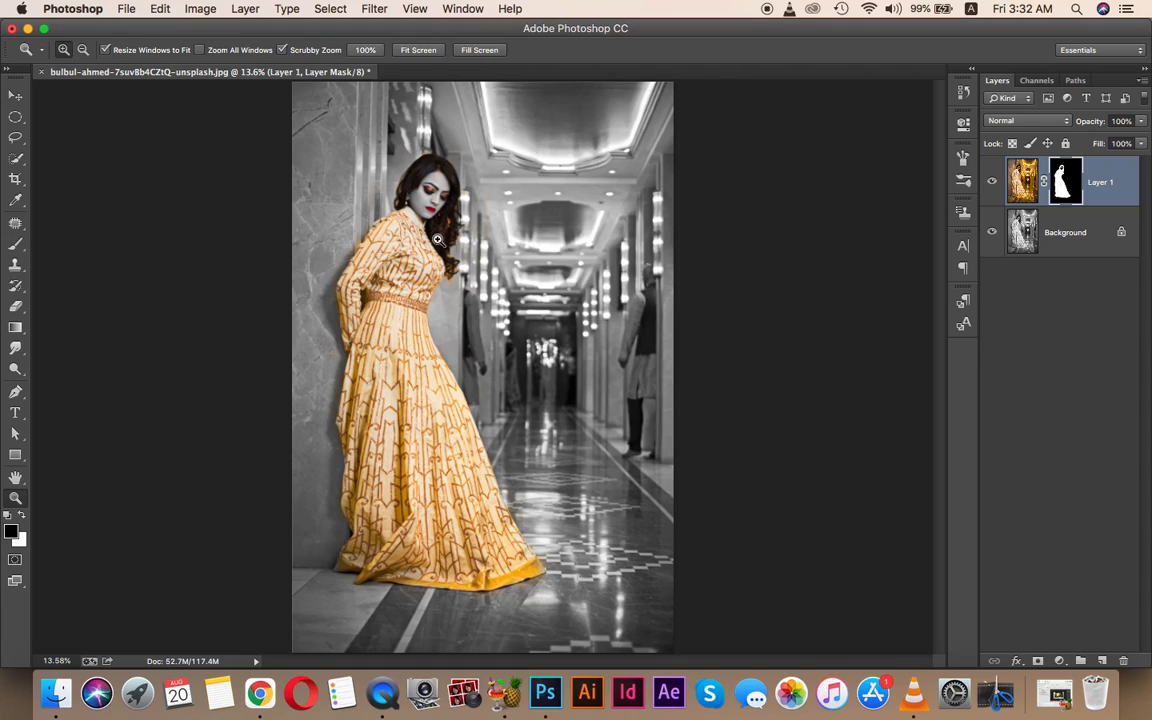
mouse_move(469, 262)
mouse_down()
mouse_move(489, 255)
mouse_move(478, 256)
mouse_up()
click(994, 185)
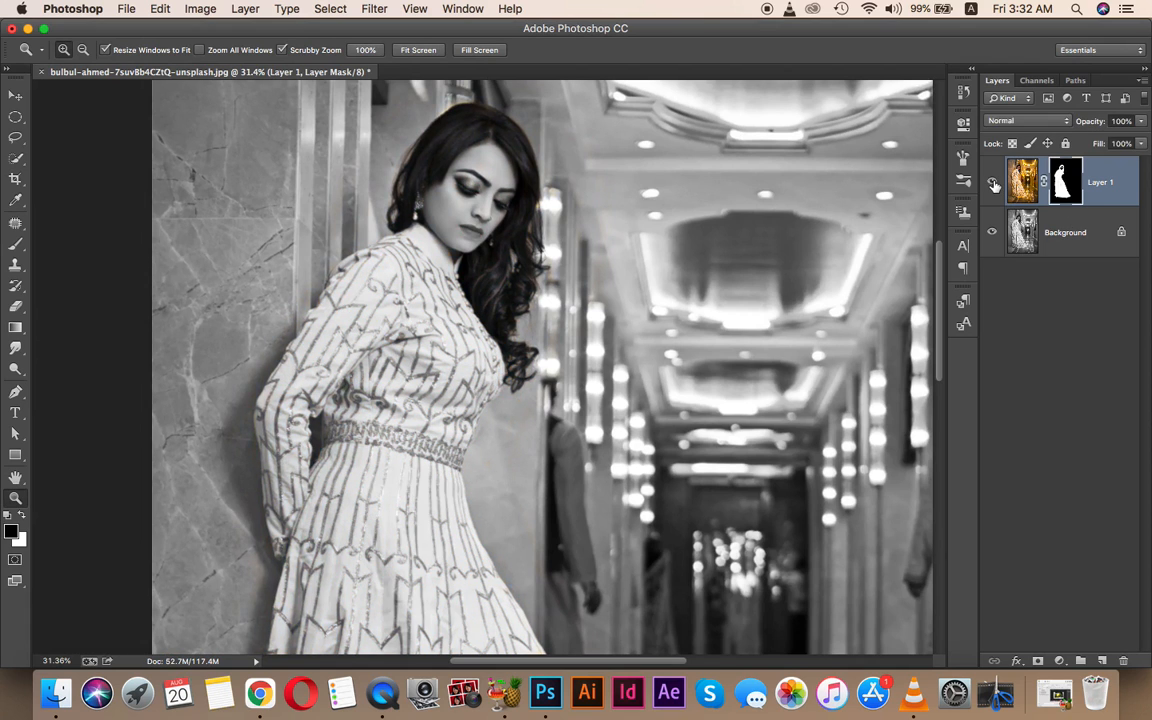
click(994, 185)
click(994, 185)
click(994, 185)
click(993, 186)
click(993, 186)
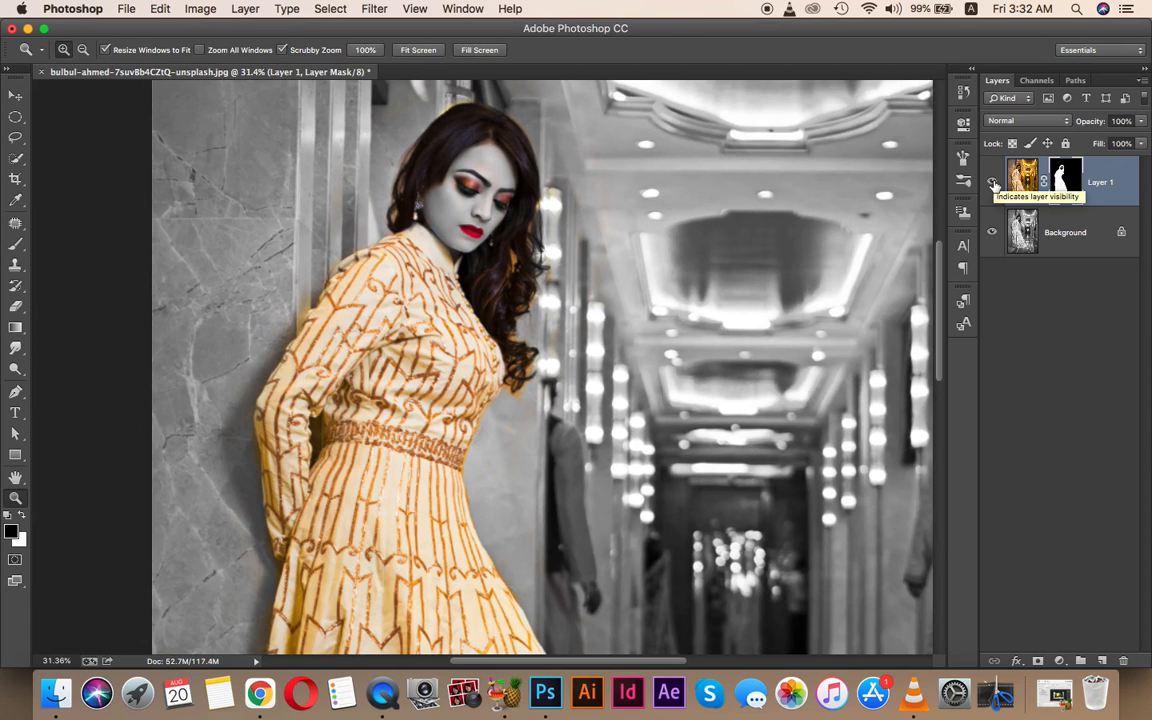
key(super+0)
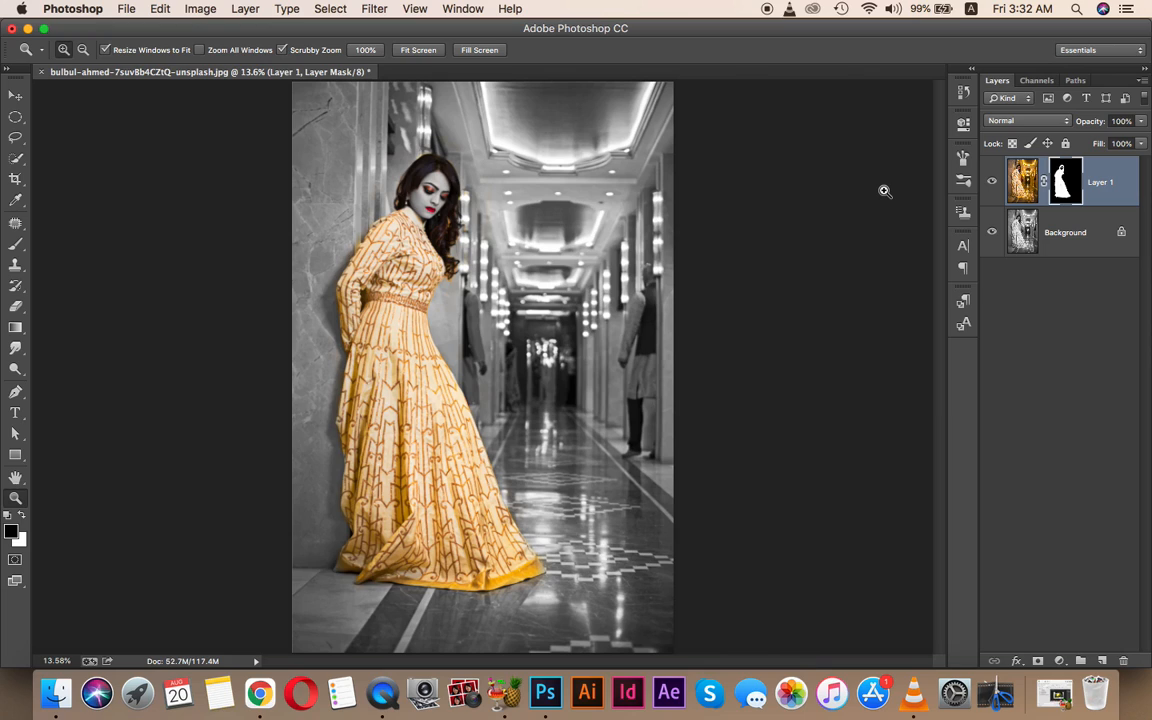